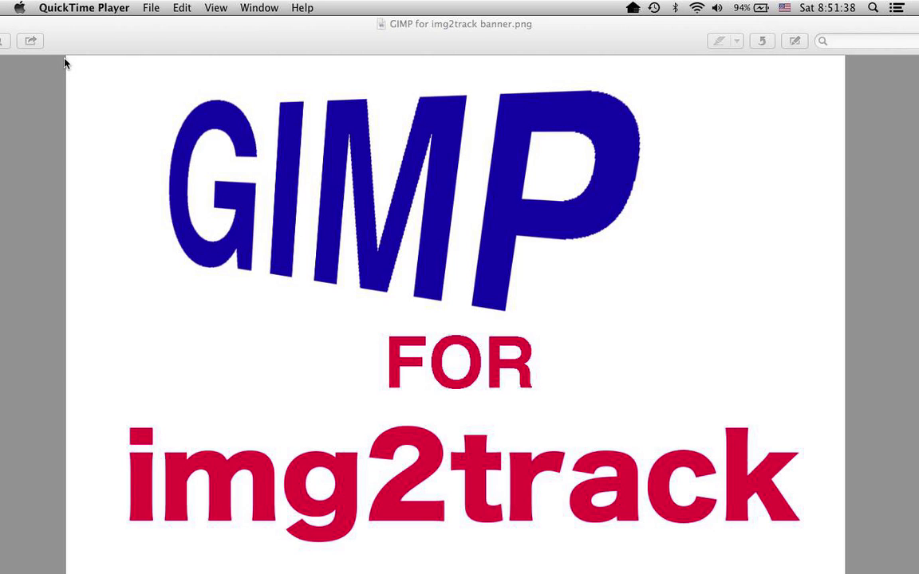
- Make Preview active, with the 'GIMP for img2track banner.png' window in front
click(66, 51)
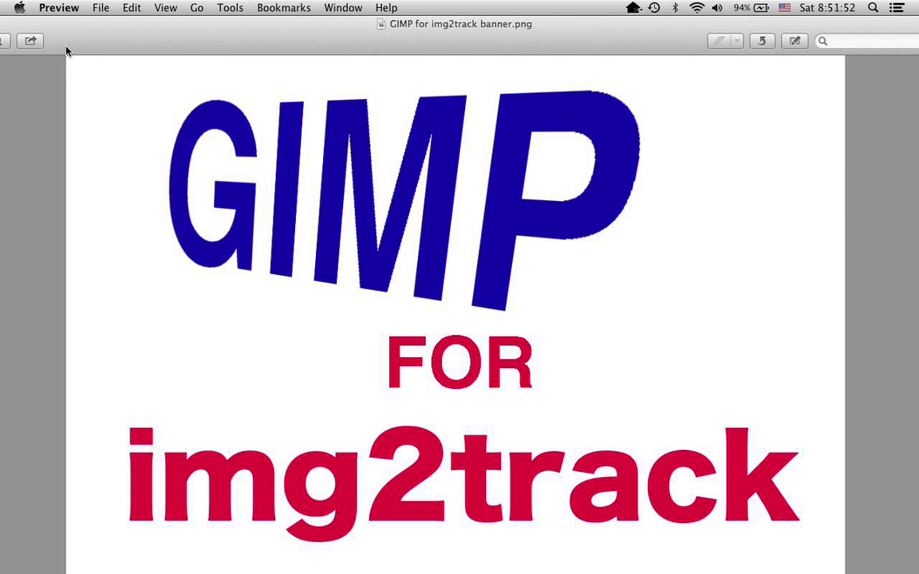
- Minimize the banner window to reveal the original and dithered woman.png windows
key(super+m)
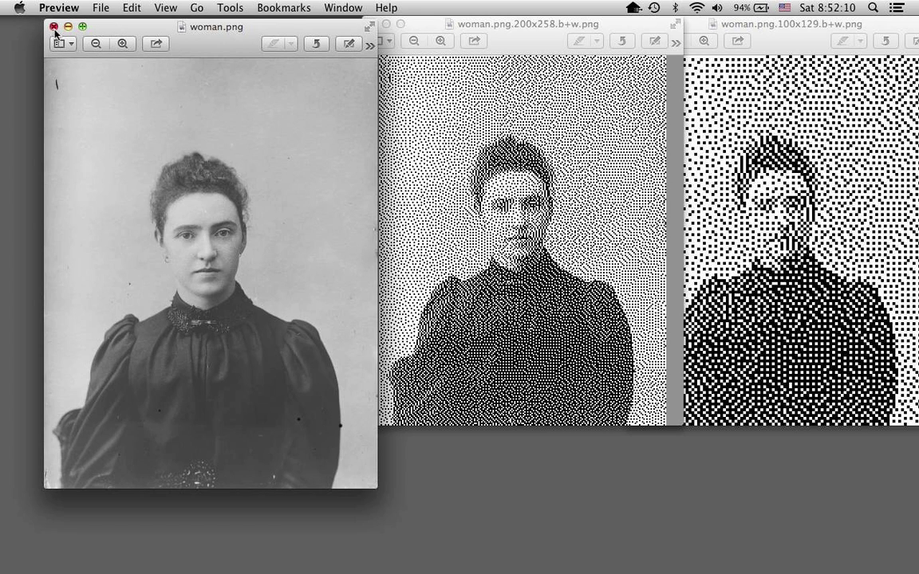
- Close the Preview portrait windows, open woman.png in GIMP, and centre its window
key(super+w)
key(super+w)
key(super+w)
key(super+w)
click(168, 93)
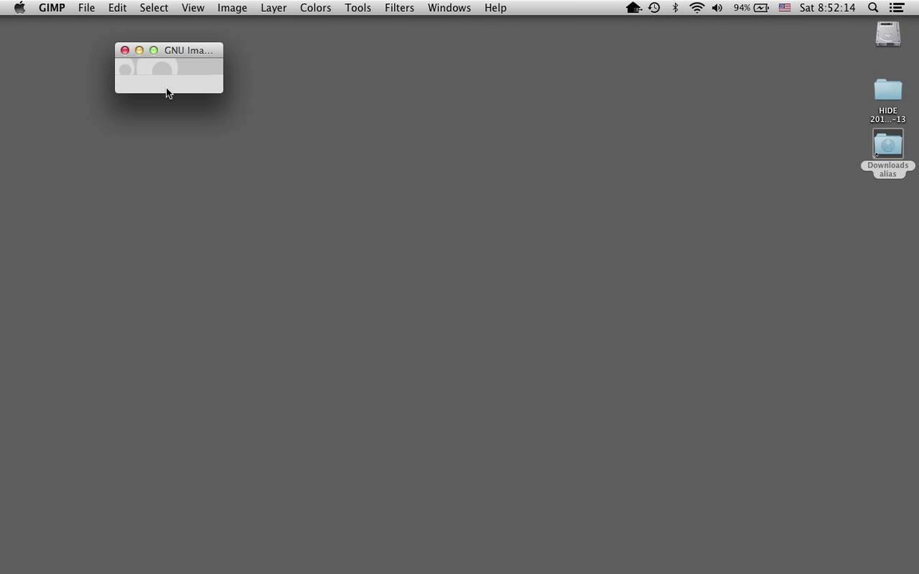
key(super+o)
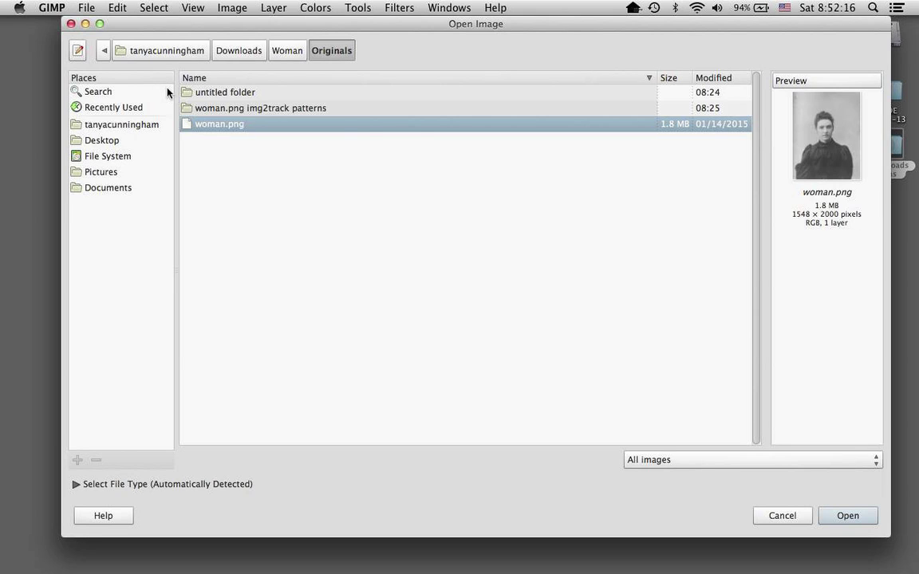
double_click(236, 127)
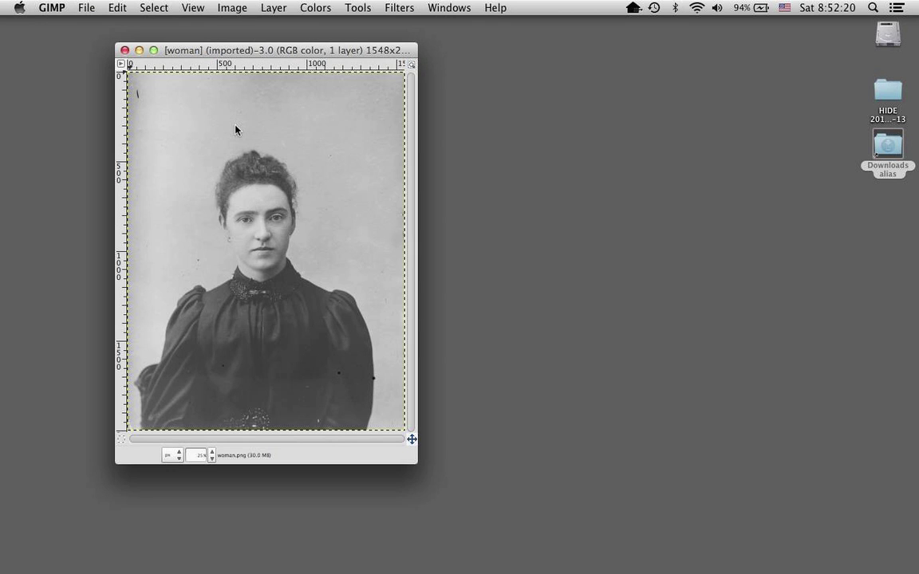
drag(248, 55, 390, 43)
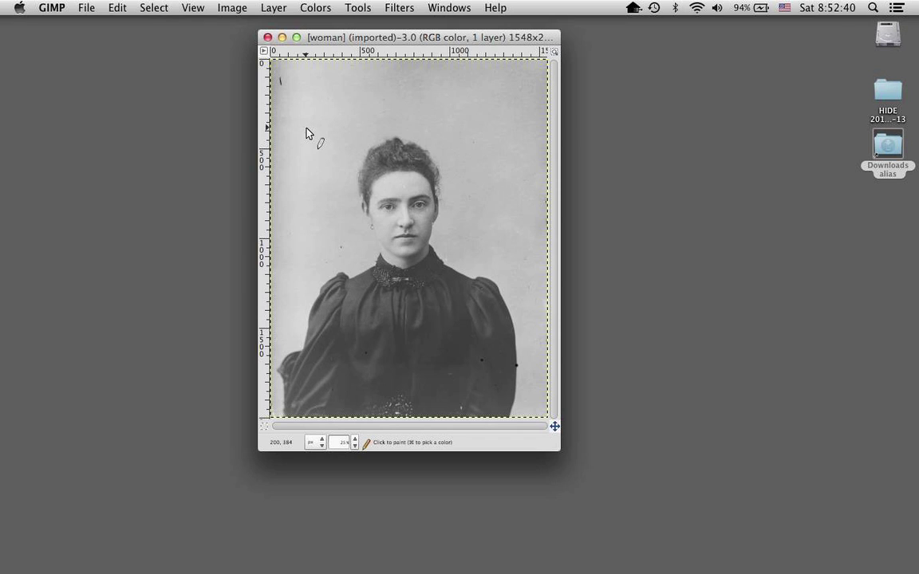
- Choose Rectangle Select and add a new toolbox widened to two columns
key(r)
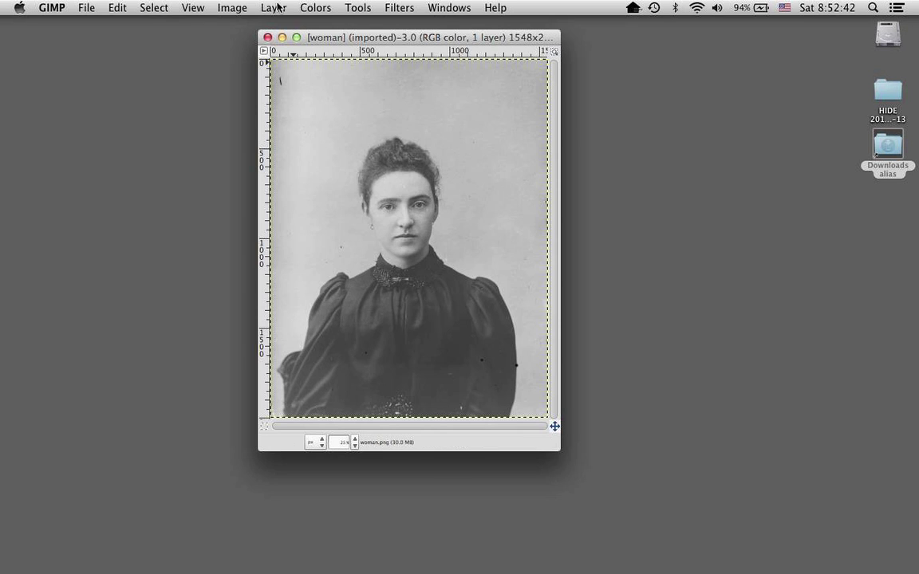
click(352, 9)
mouse_move(368, 24)
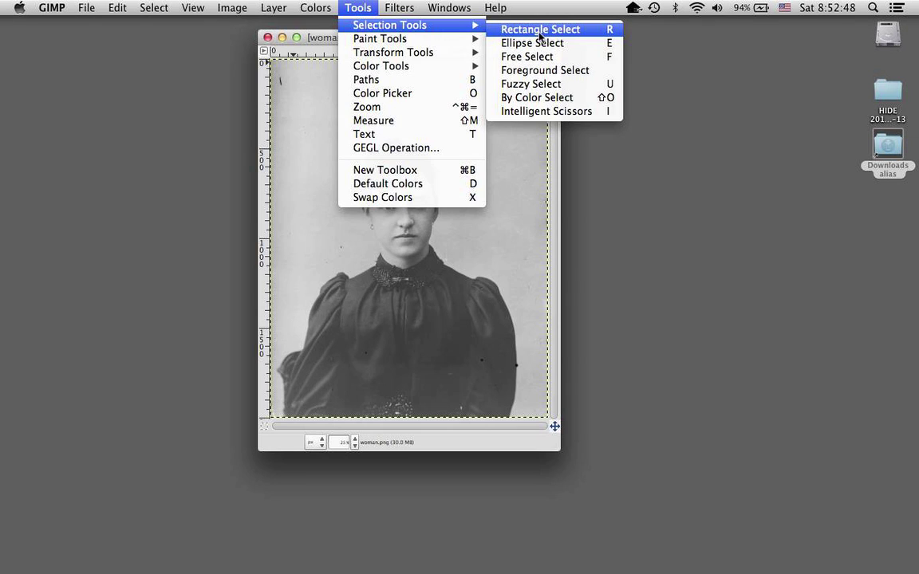
mouse_move(444, 10)
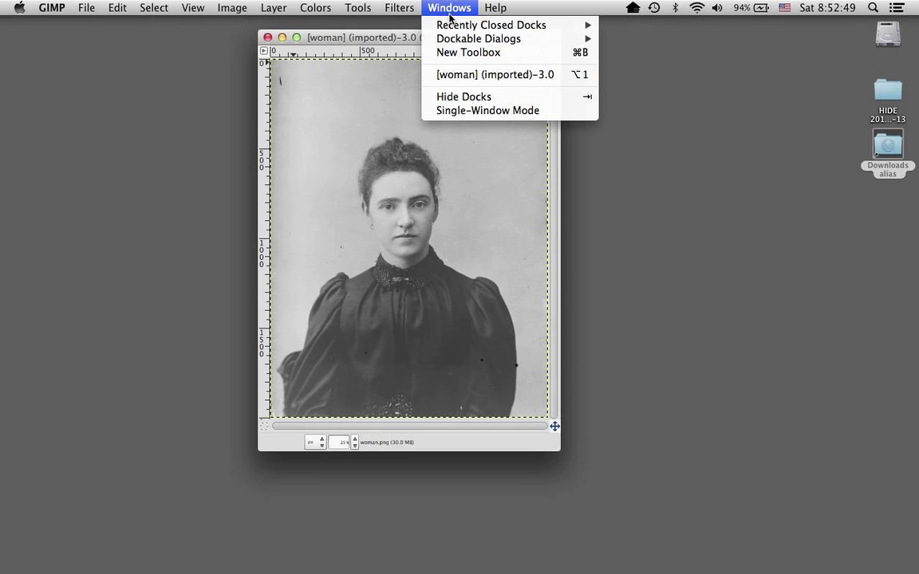
click(446, 54)
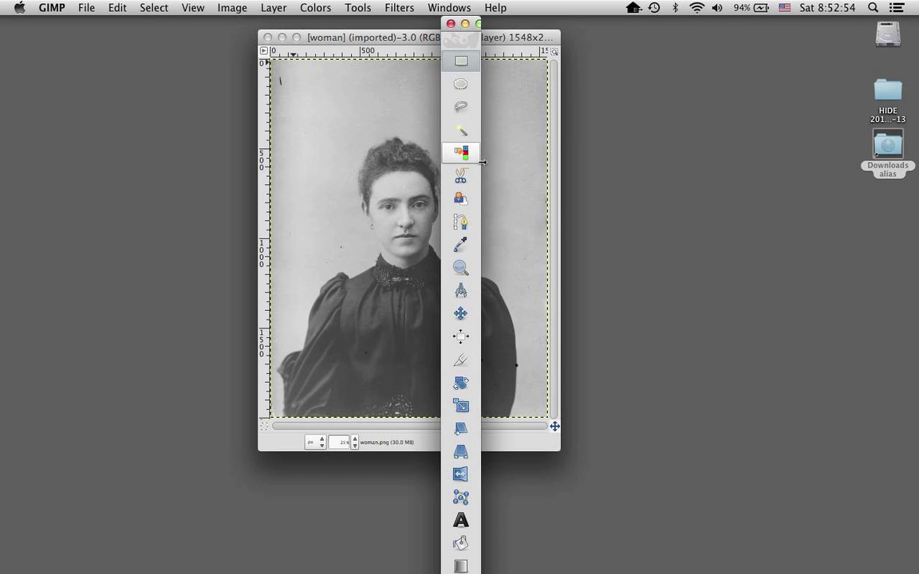
drag(482, 161, 891, 25)
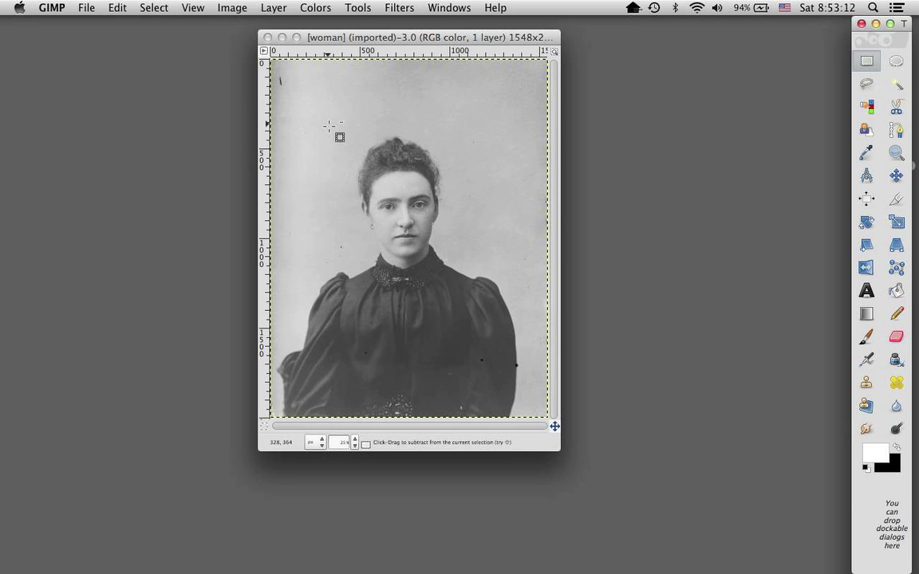
- Select the head and shoulders and crop the image to that 844×948 area
drag(327, 125, 481, 300)
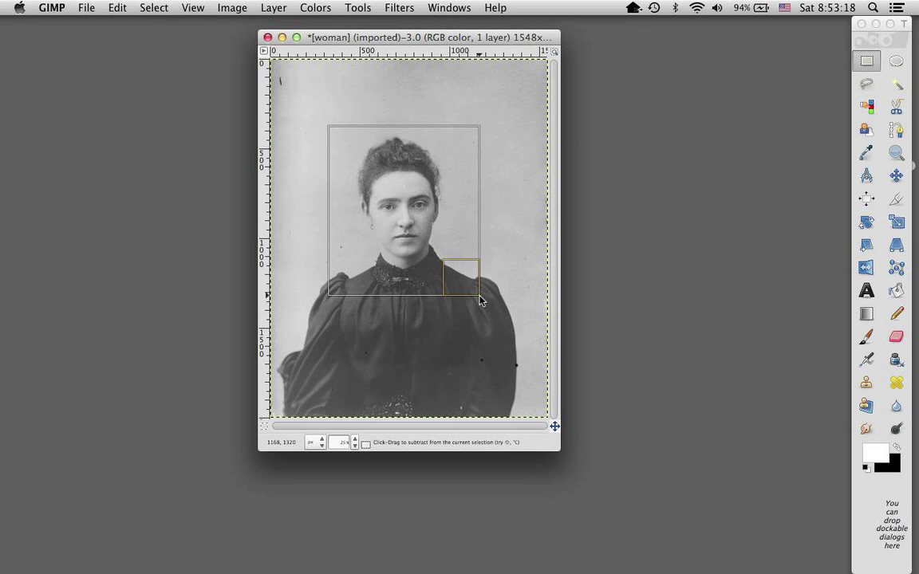
click(223, 9)
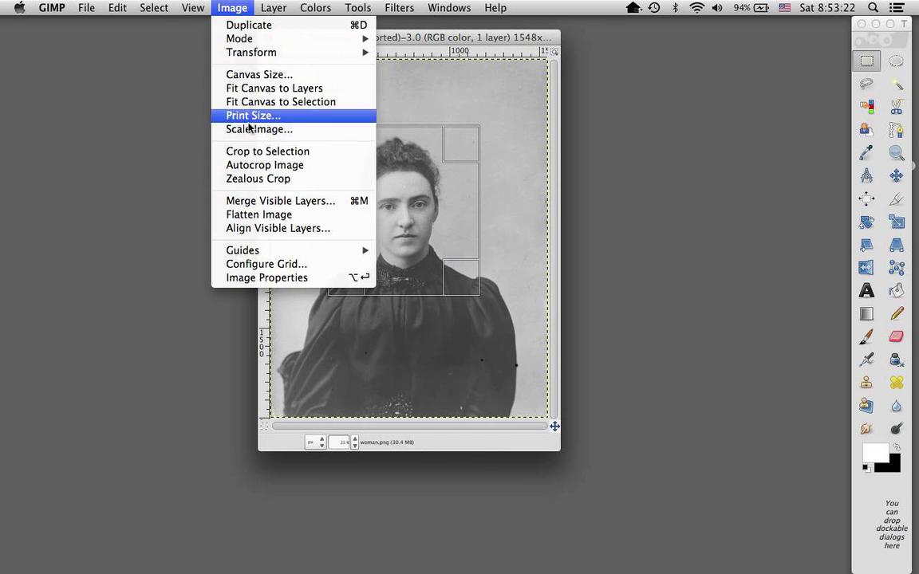
click(255, 152)
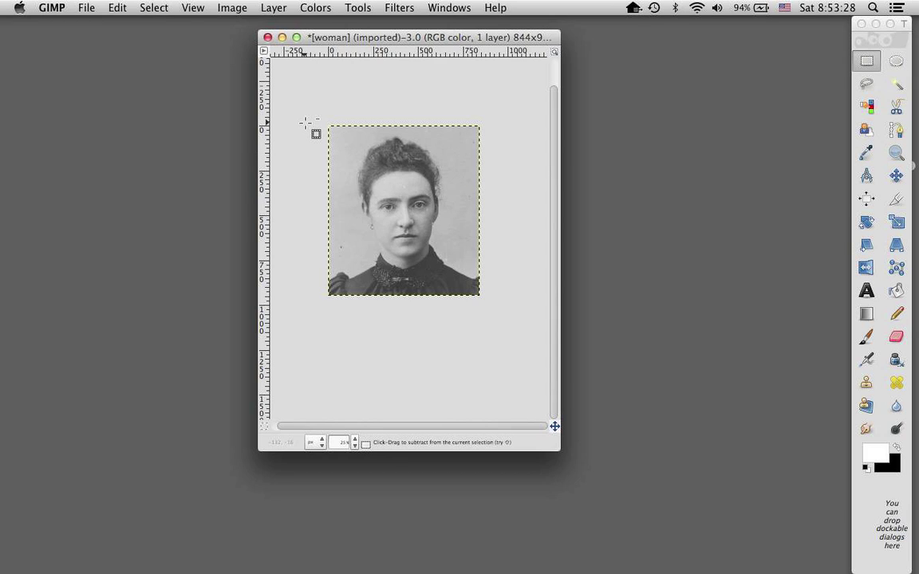
- Zoom in on the woman's face and enlarge the image window
key(z)
click(384, 179)
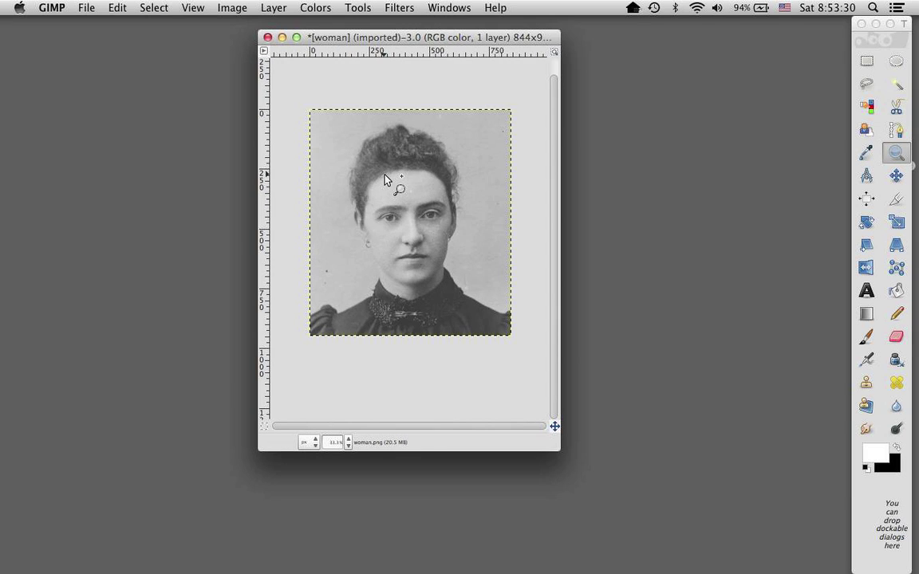
click(385, 180)
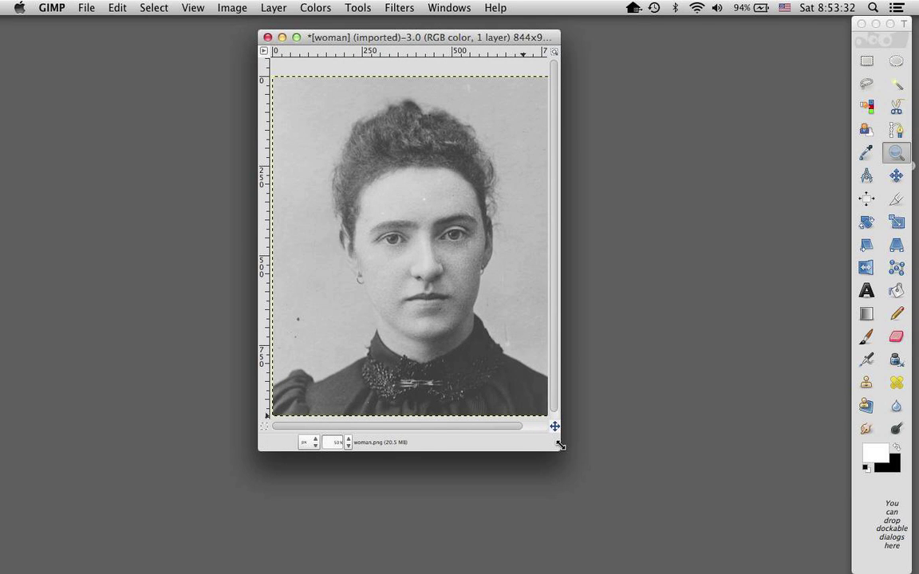
drag(560, 441, 623, 492)
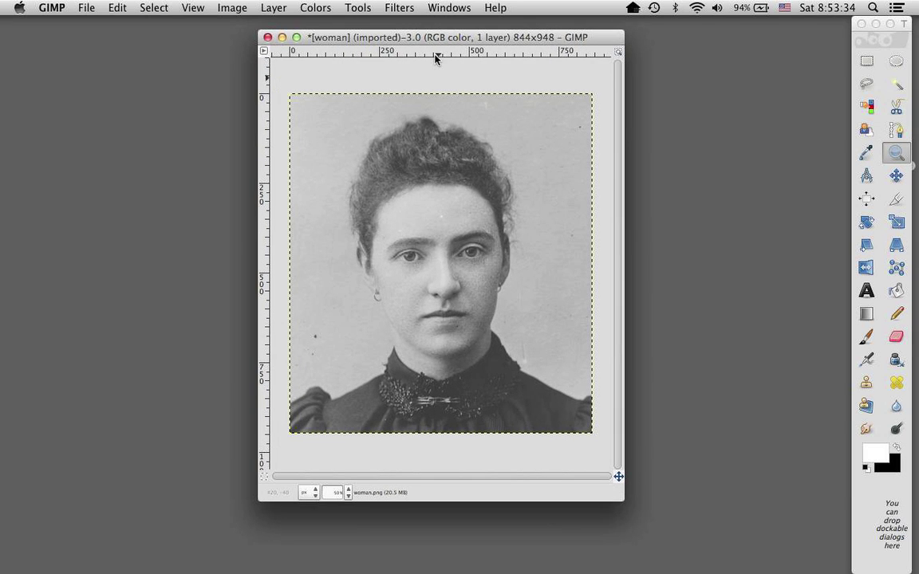
- In Scale Image, set the width to 200 px so the height becomes 225 px
click(433, 41)
drag(433, 42, 349, 45)
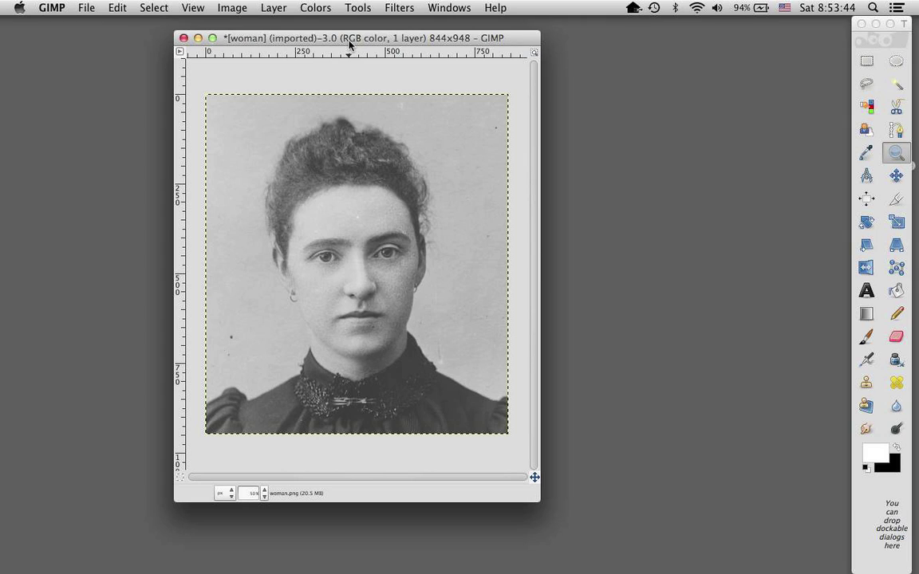
click(232, 12)
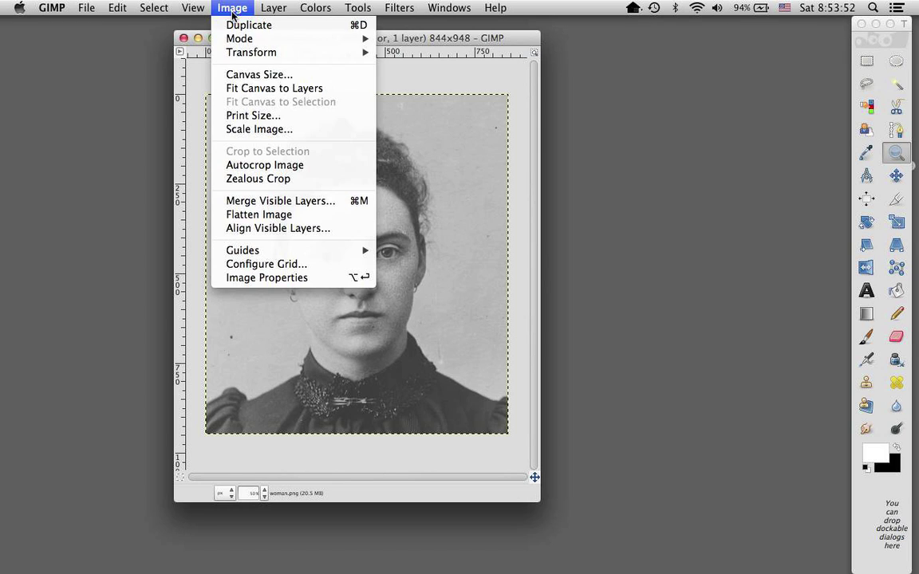
click(252, 130)
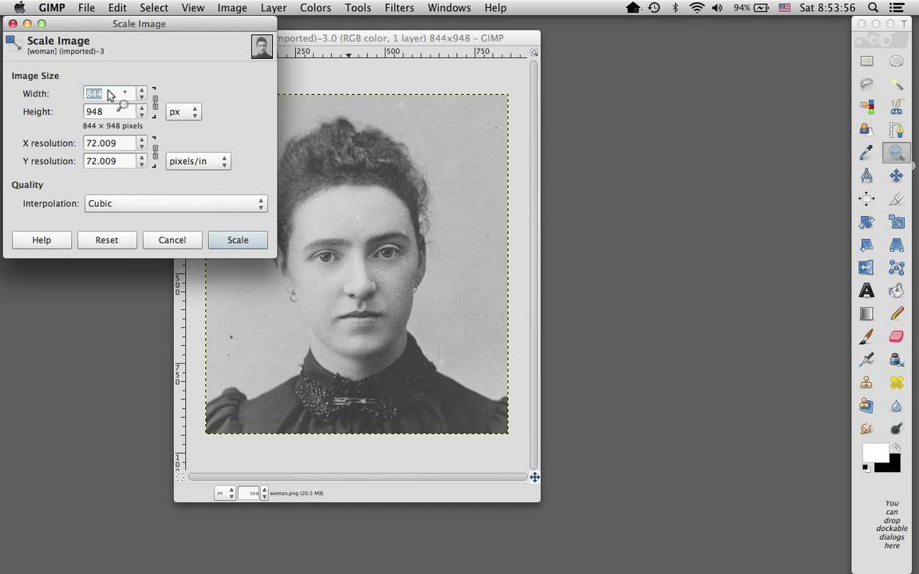
text(200)
key(Tab)
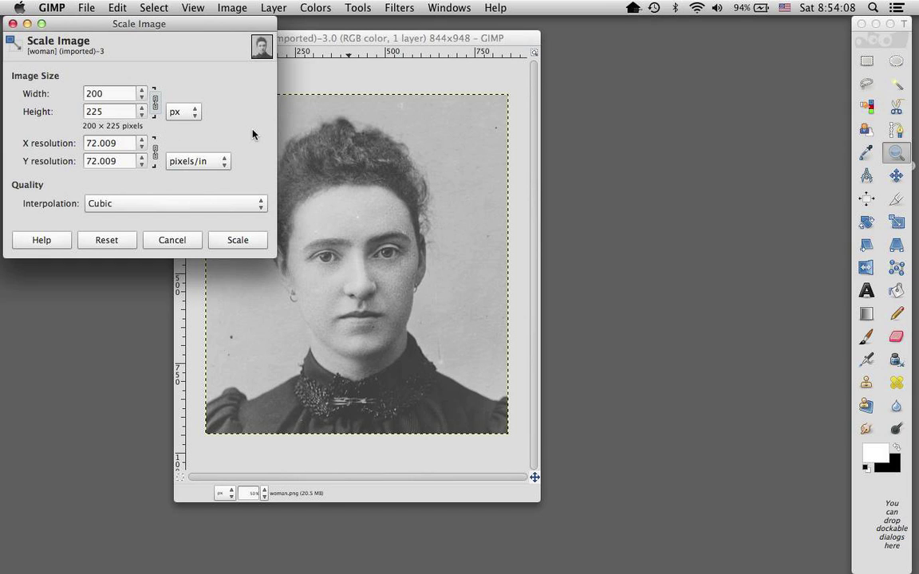
- Apply the 200×225 scale, zoom in on the portrait, and reach Filters > Enhance
click(240, 240)
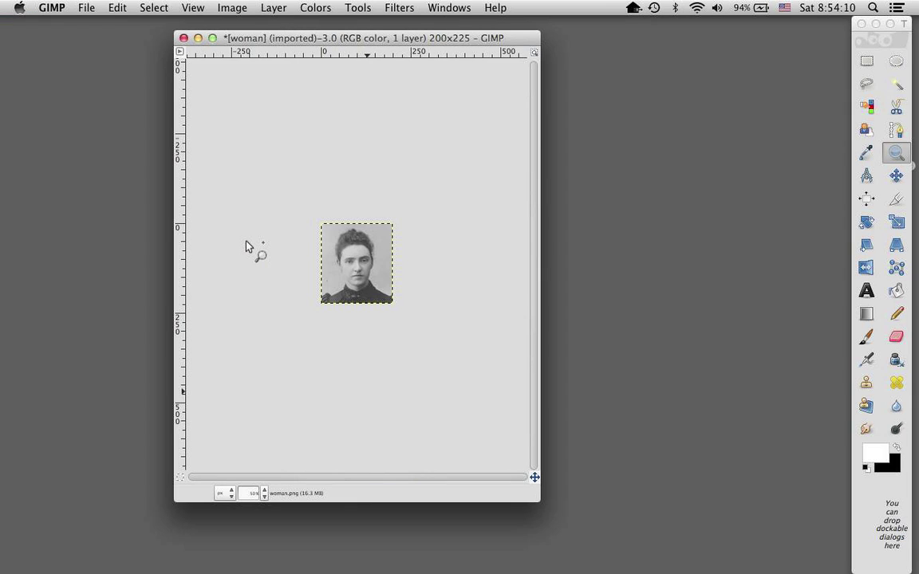
click(361, 288)
click(360, 293)
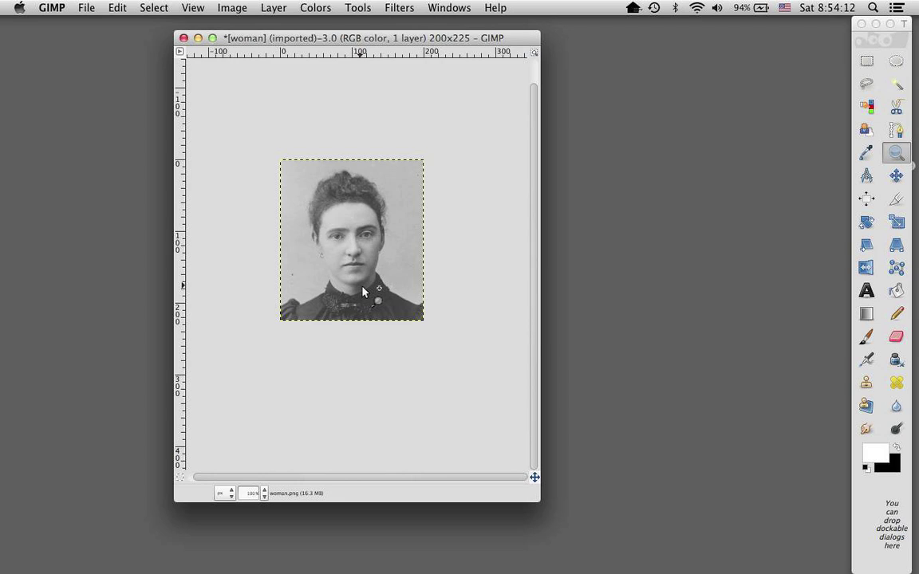
click(363, 291)
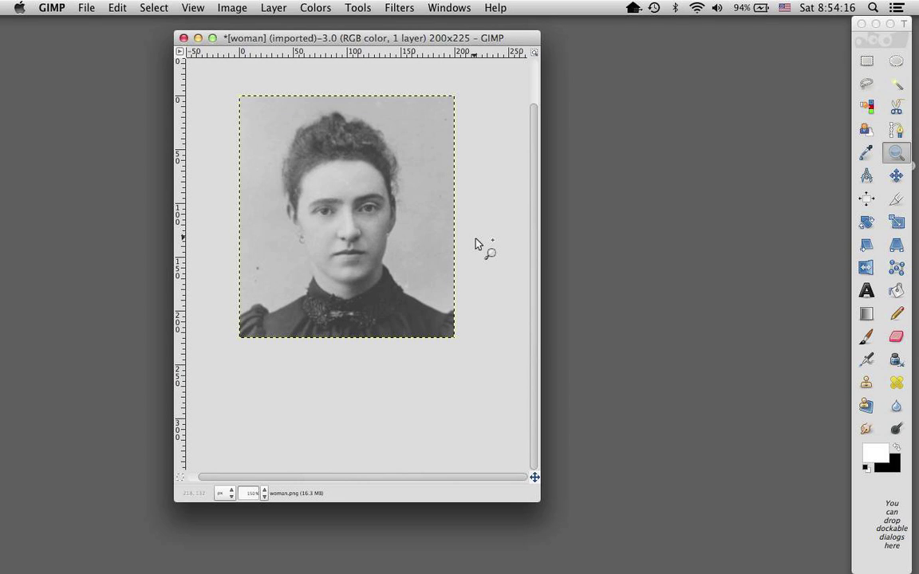
click(397, 8)
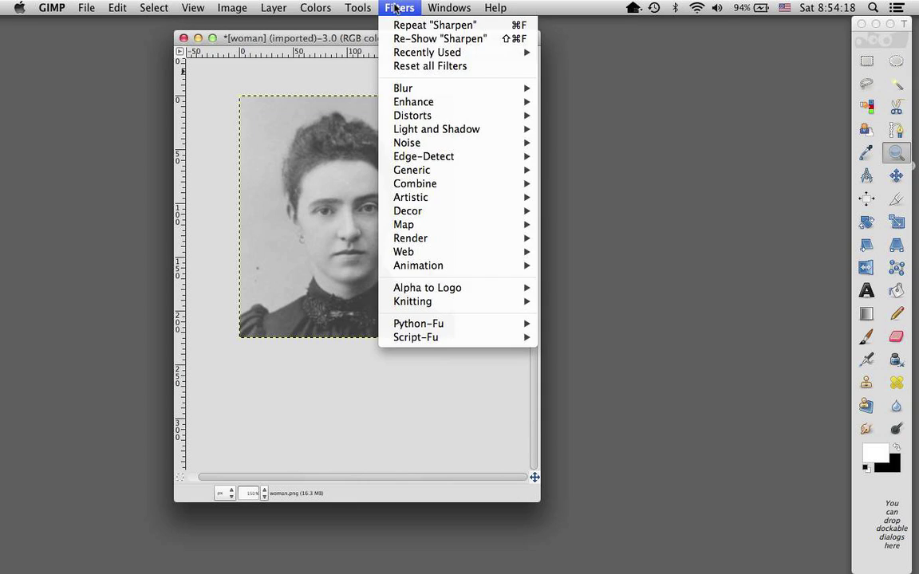
mouse_move(410, 104)
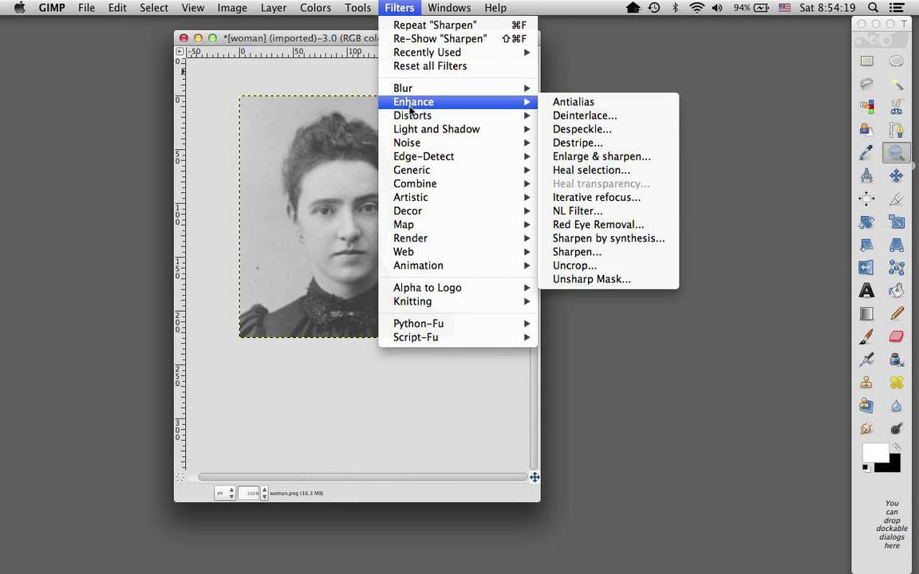
- Apply the Sharpen filter to the portrait with sharpness 81
click(611, 252)
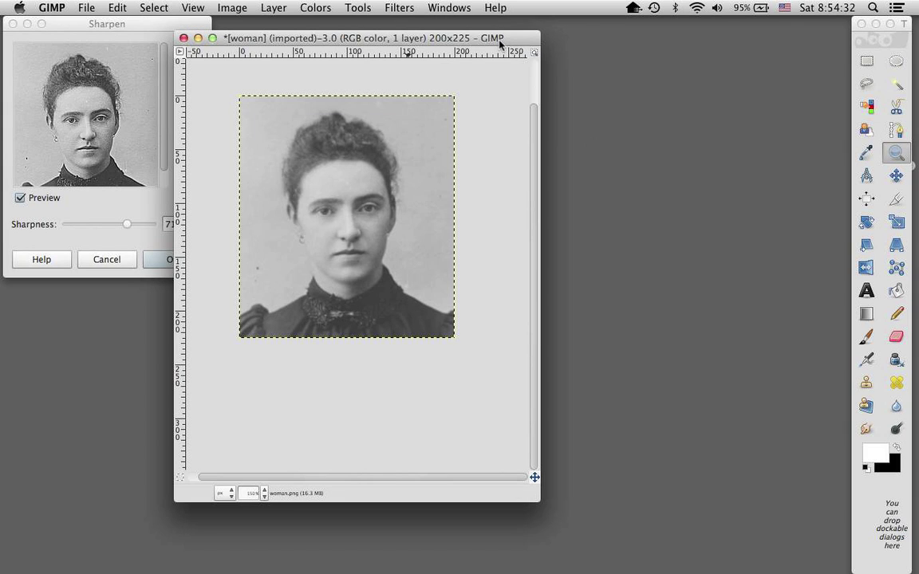
drag(449, 35, 667, 11)
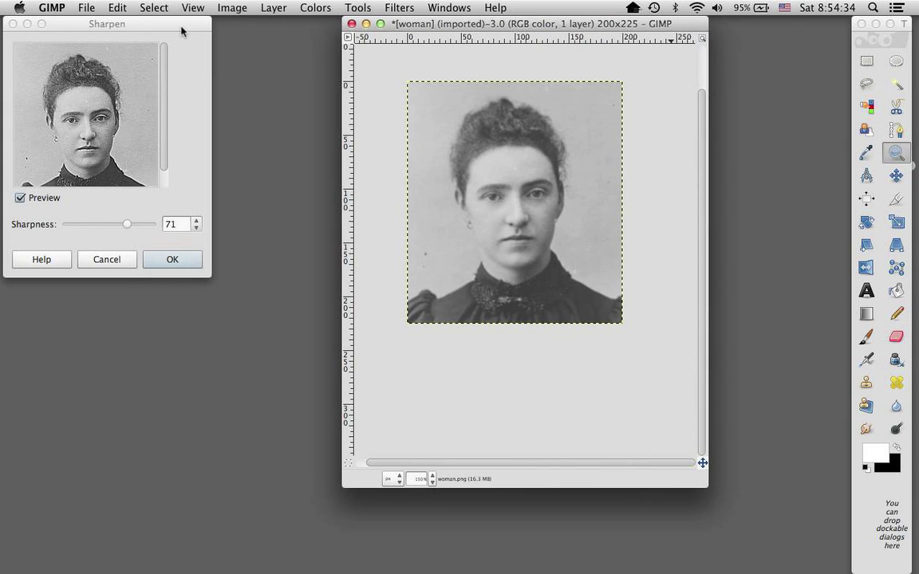
drag(181, 29, 234, 34)
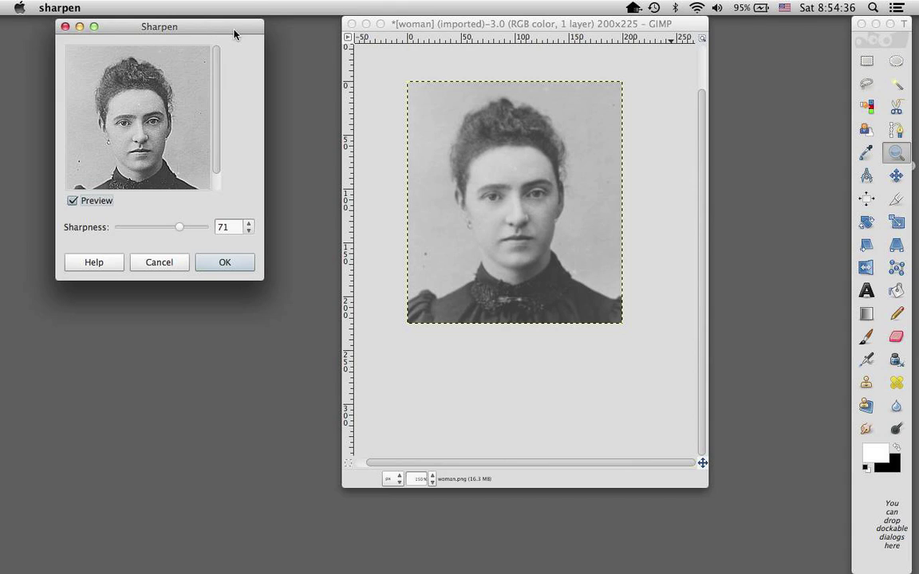
click(187, 229)
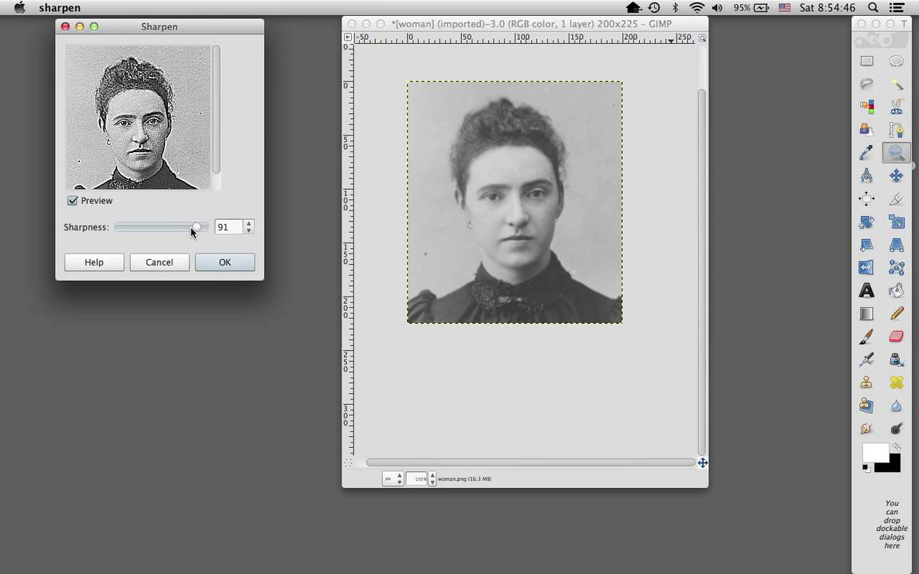
click(193, 228)
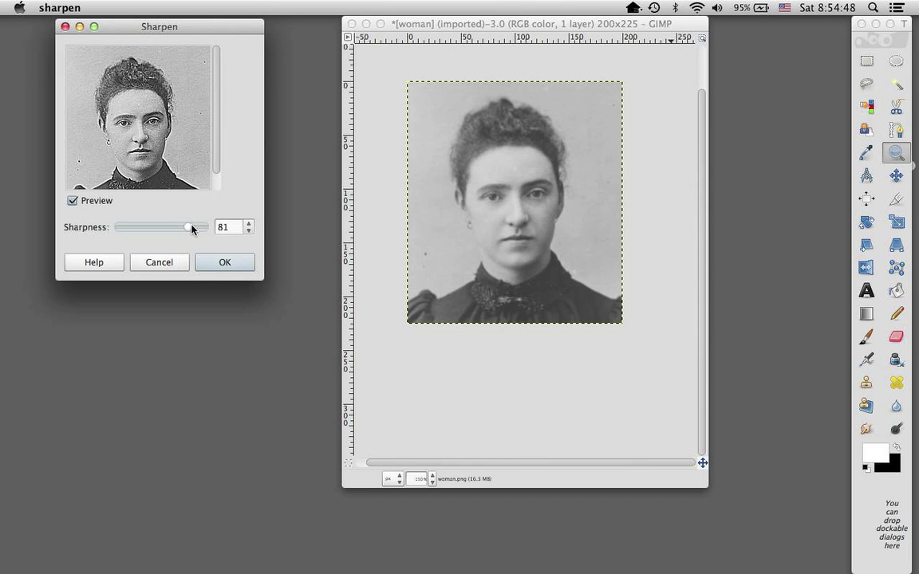
click(226, 262)
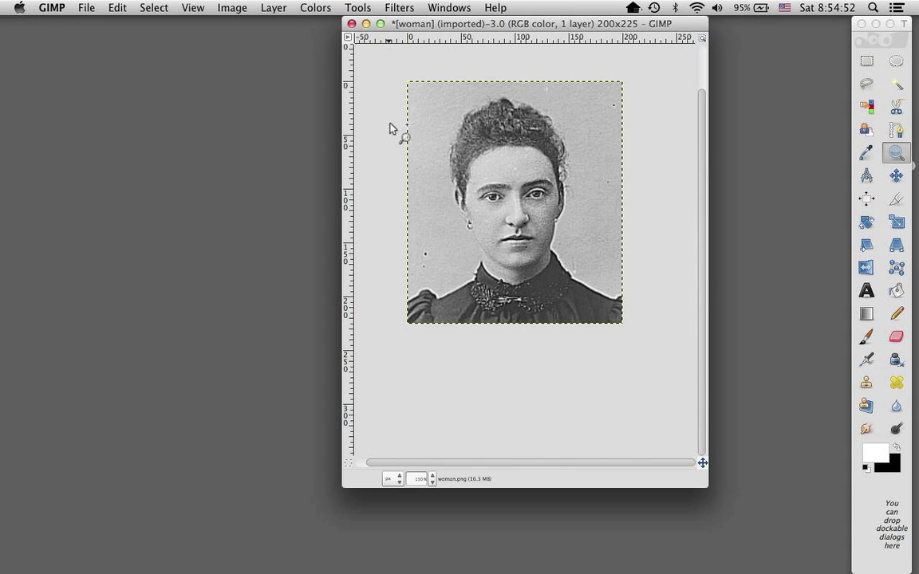
- Apply a Threshold with the low cutoff at 125 to make the portrait black and white
drag(542, 23, 279, 23)
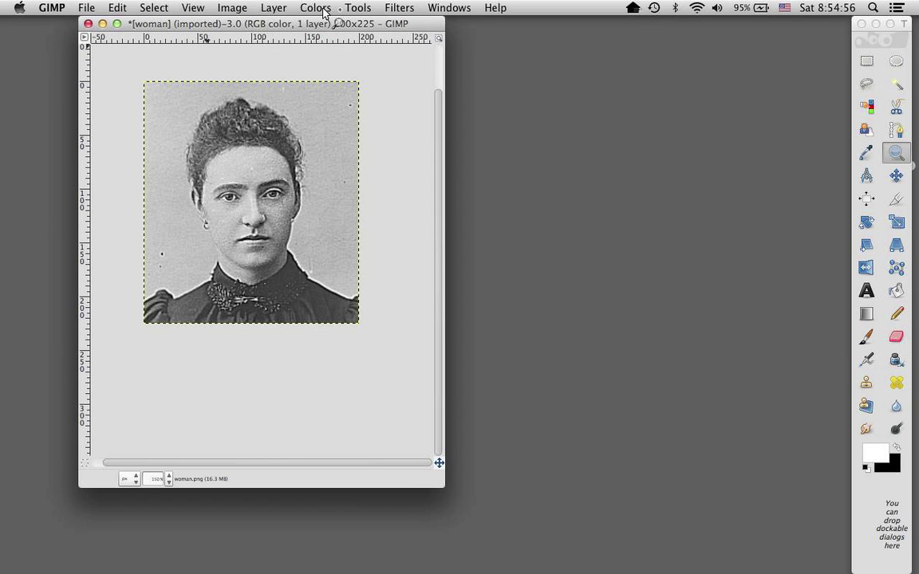
click(323, 10)
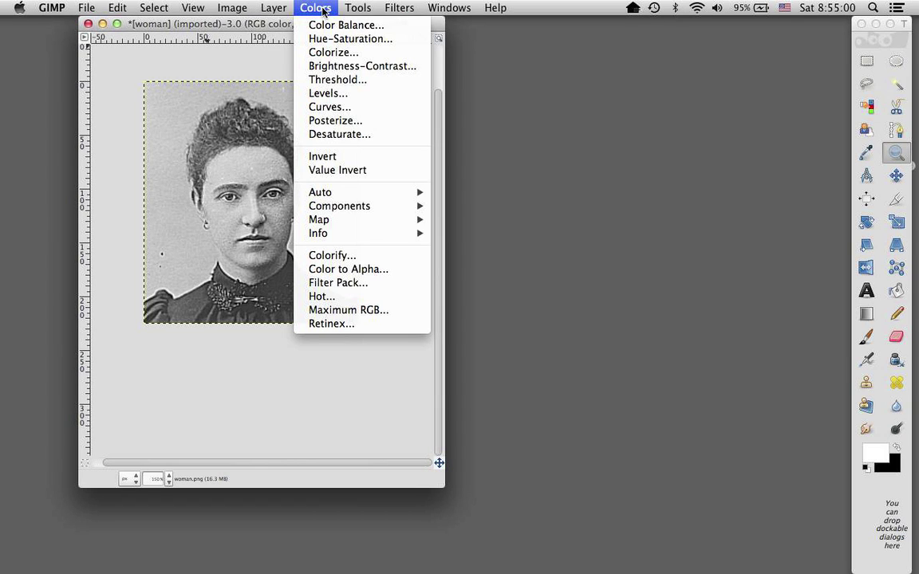
click(333, 80)
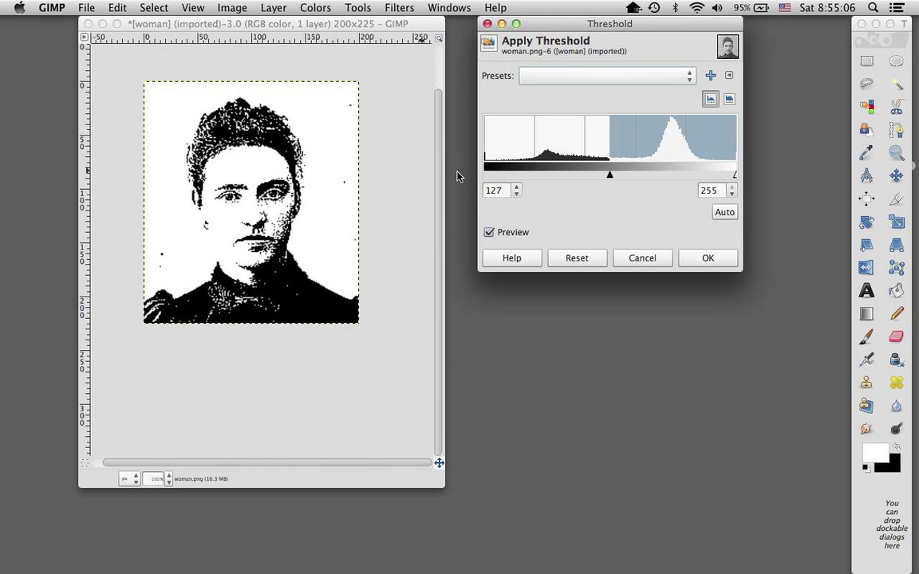
mouse_move(610, 177)
mouse_down()
mouse_move(534, 179)
mouse_move(607, 177)
mouse_up()
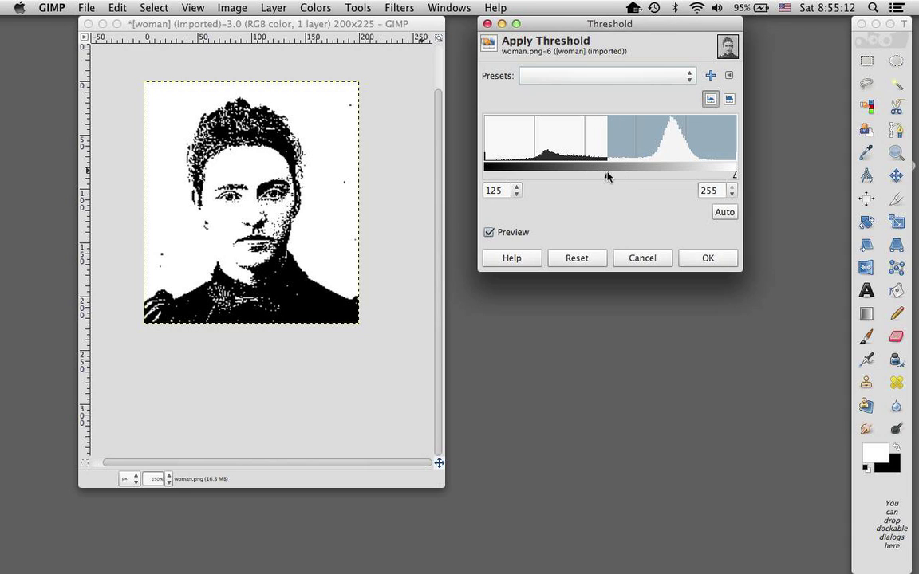
click(709, 258)
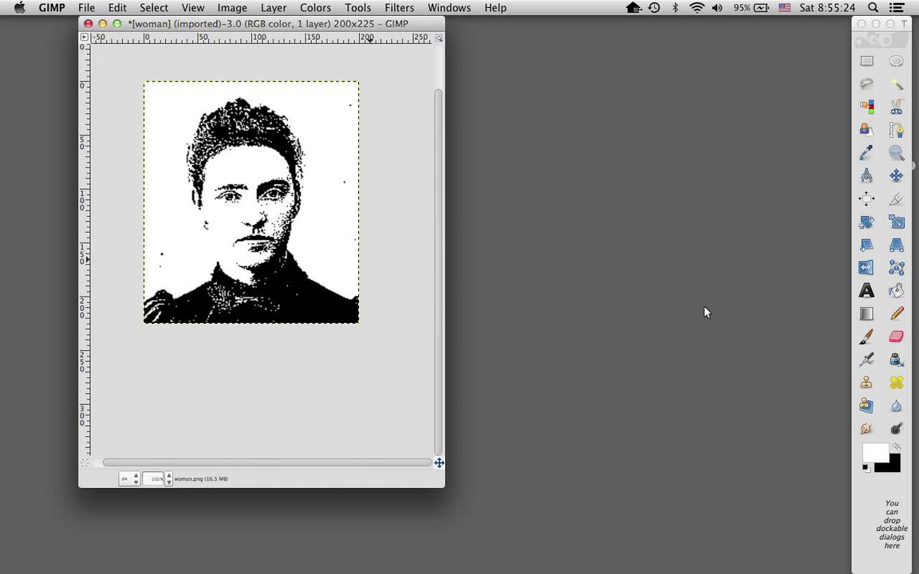
- Choose the Pencil tool and place its Tool Options near the image
click(902, 318)
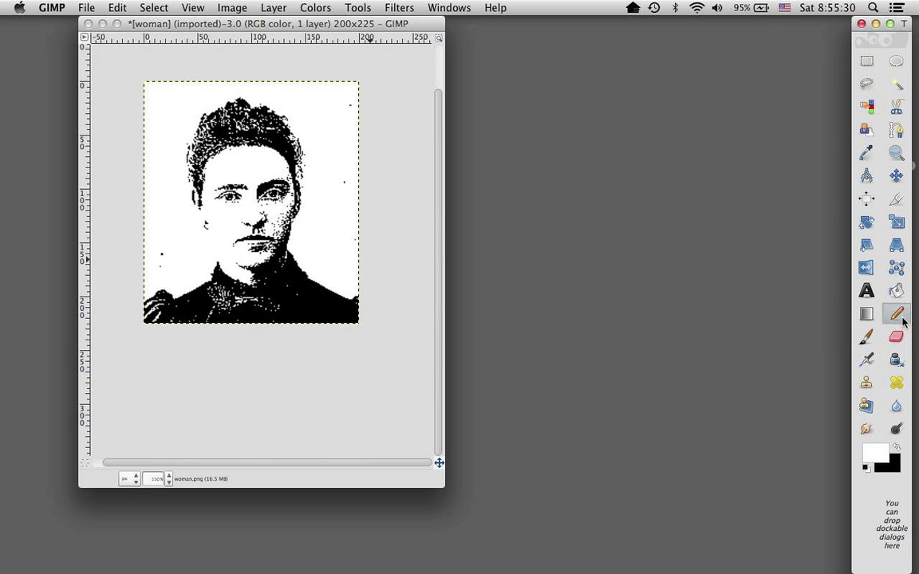
double_click(902, 318)
drag(887, 210, 768, 130)
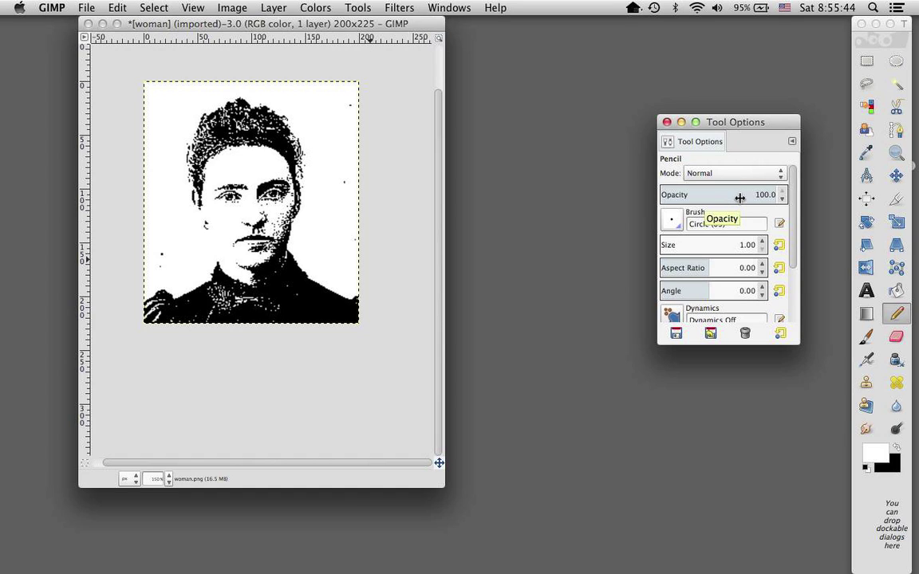
- Look over the pencil brush shapes, try a test mark, then set the Pencil size to 20
click(671, 222)
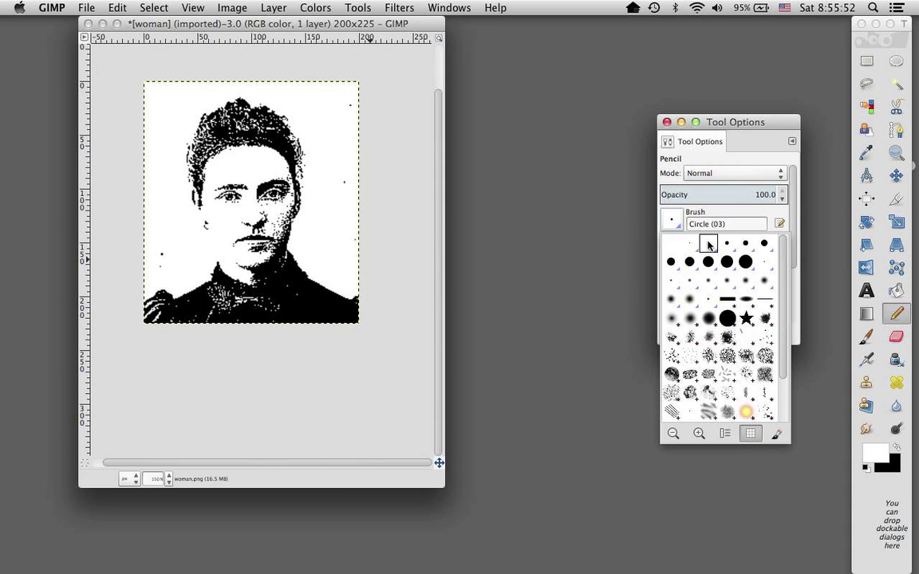
click(814, 230)
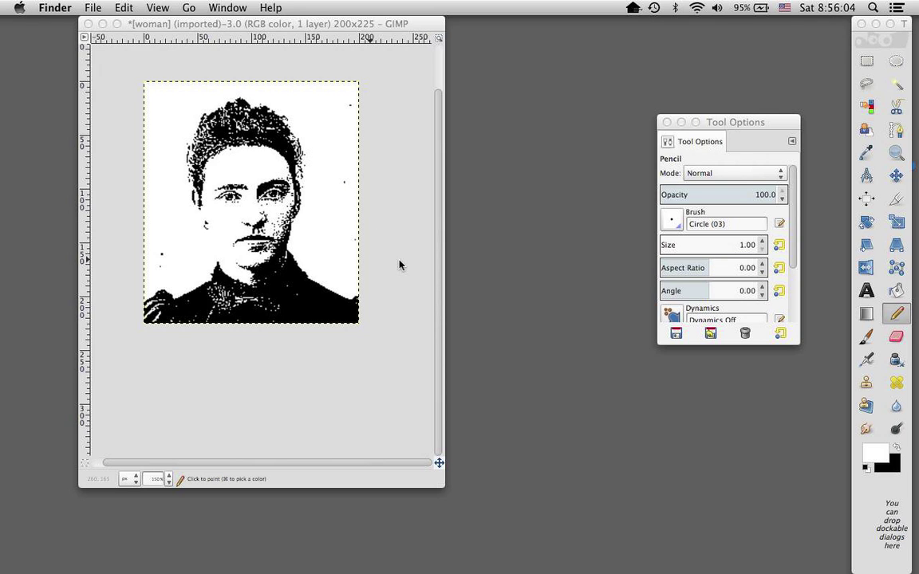
click(346, 223)
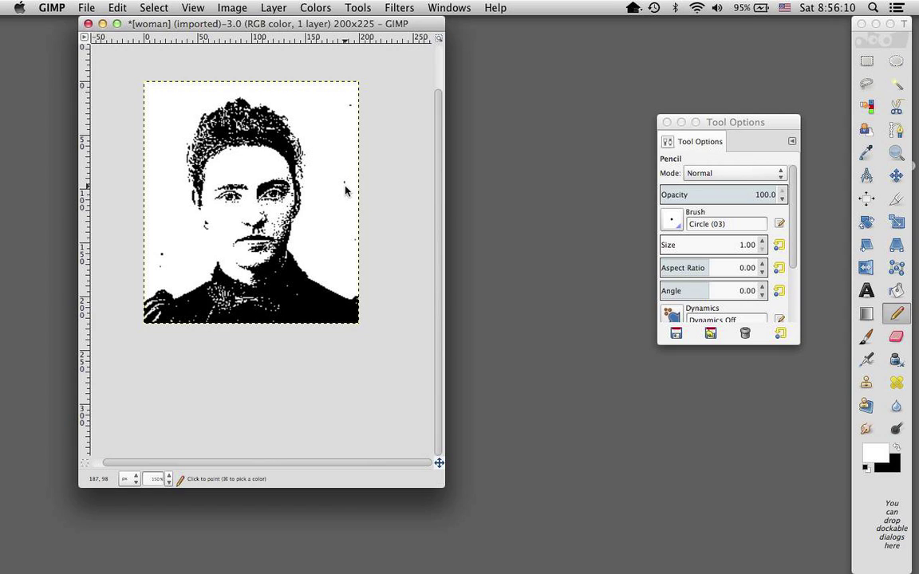
click(345, 186)
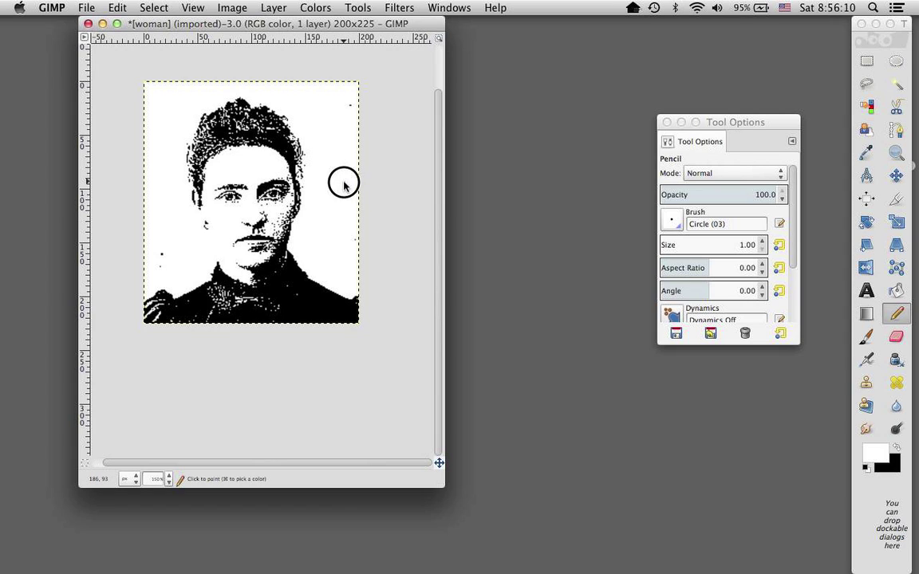
click(742, 245)
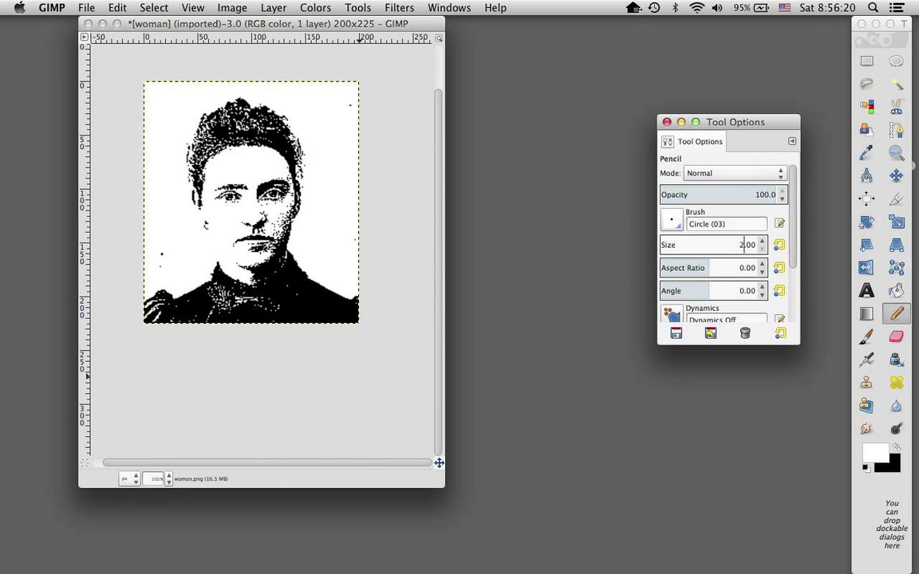
text(20)
key(Return)
click(335, 123)
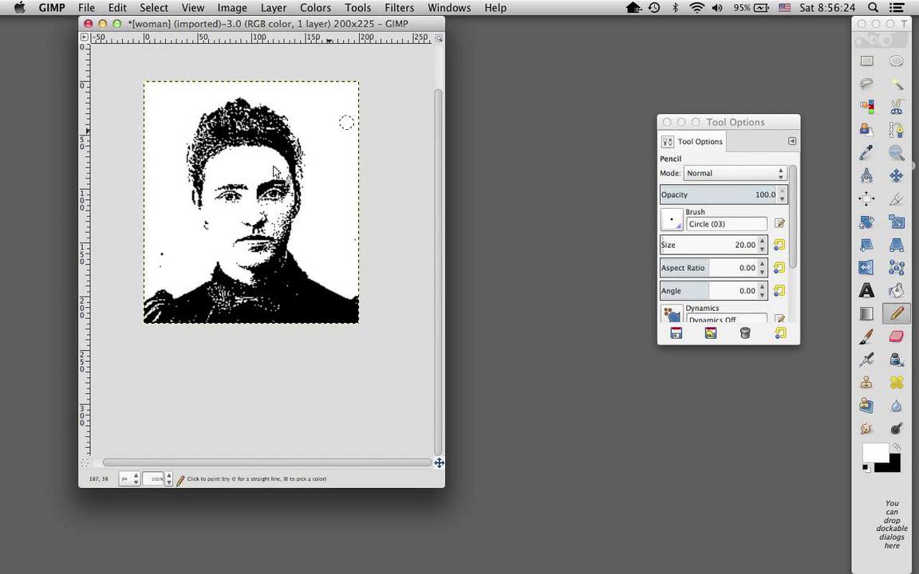
- White out a stray speck, swap black to the foreground, and undo a trial black dab
click(160, 255)
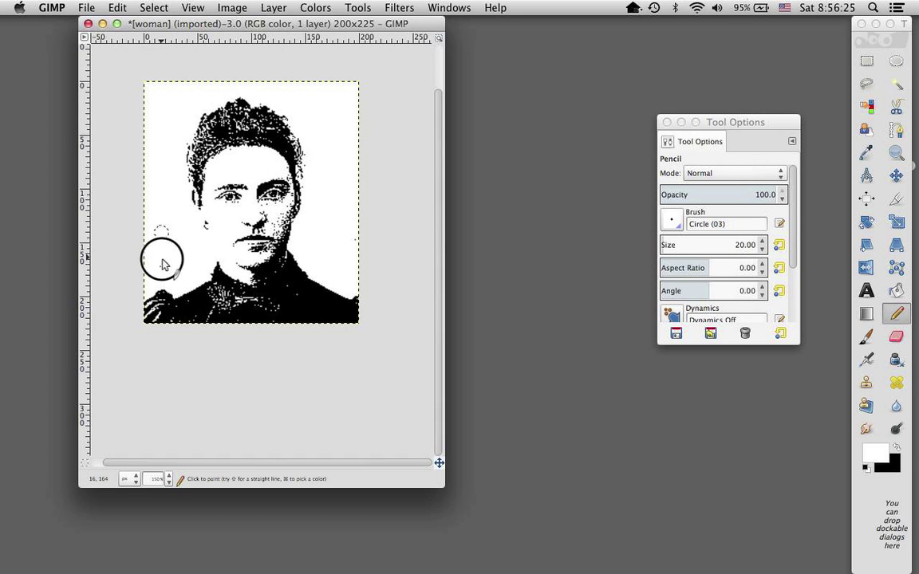
click(898, 450)
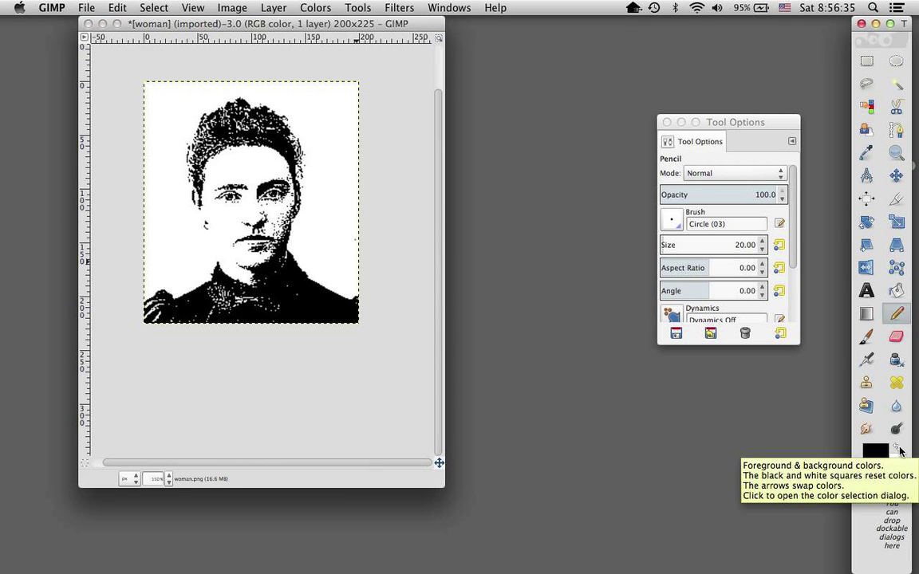
click(332, 150)
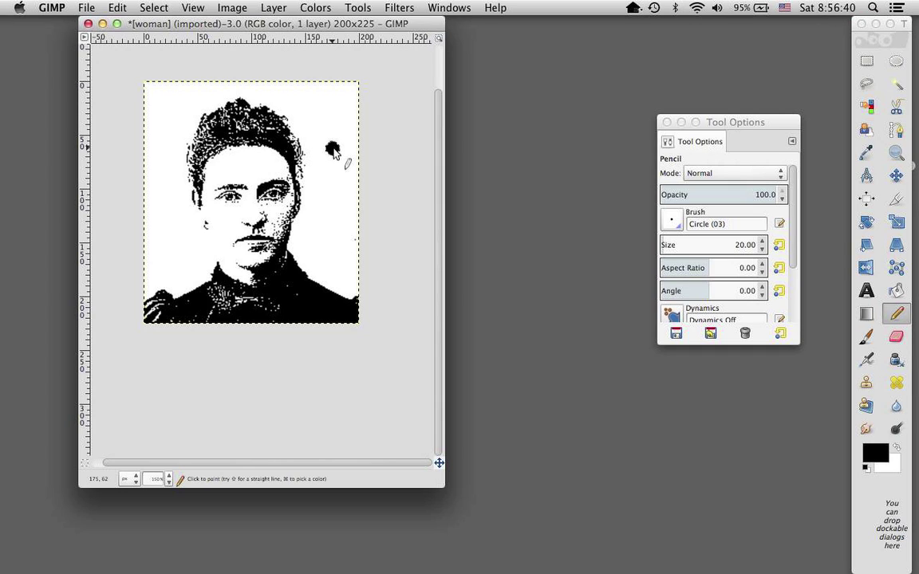
key(ctrl)
key(ctrl+z)
- Glance through the Edit menu without choosing anything, then pencil over the speck again
click(116, 8)
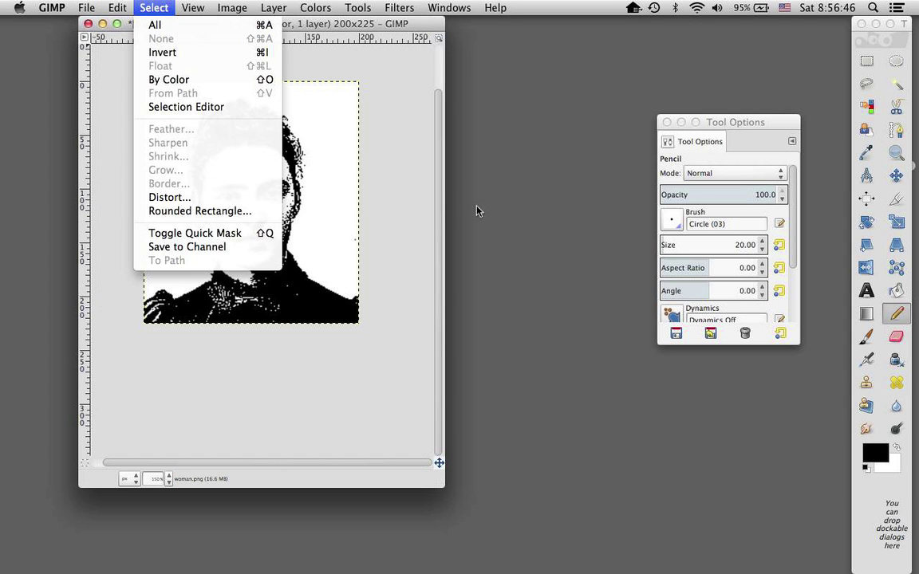
click(496, 233)
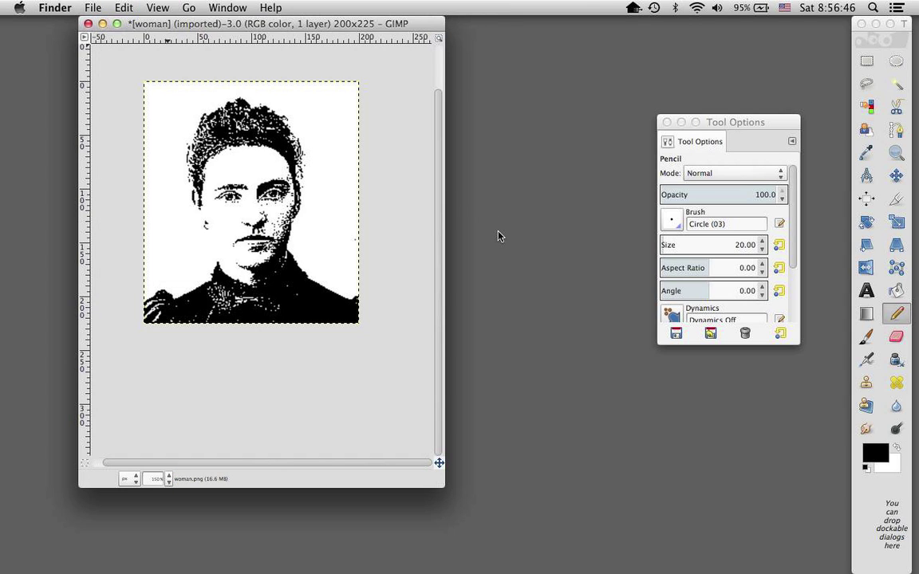
click(393, 400)
click(162, 253)
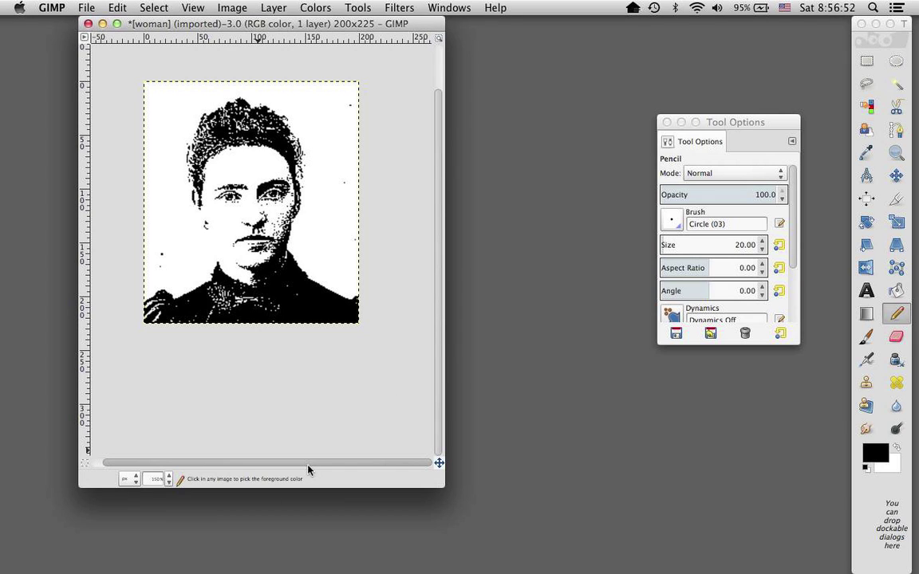
- Undo the threshold, then apply Levels with input values 100, 1.00 and 157 using live preview
key(super+z)
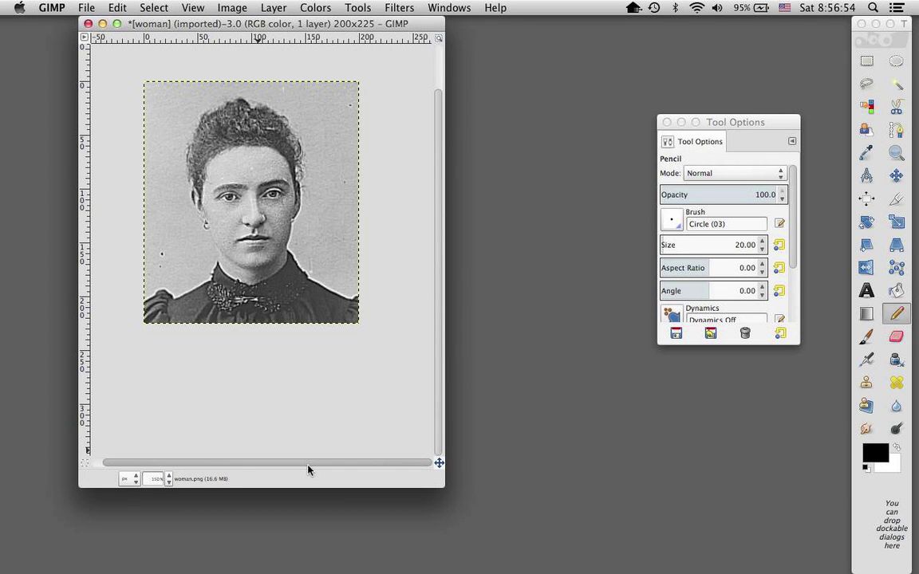
click(321, 9)
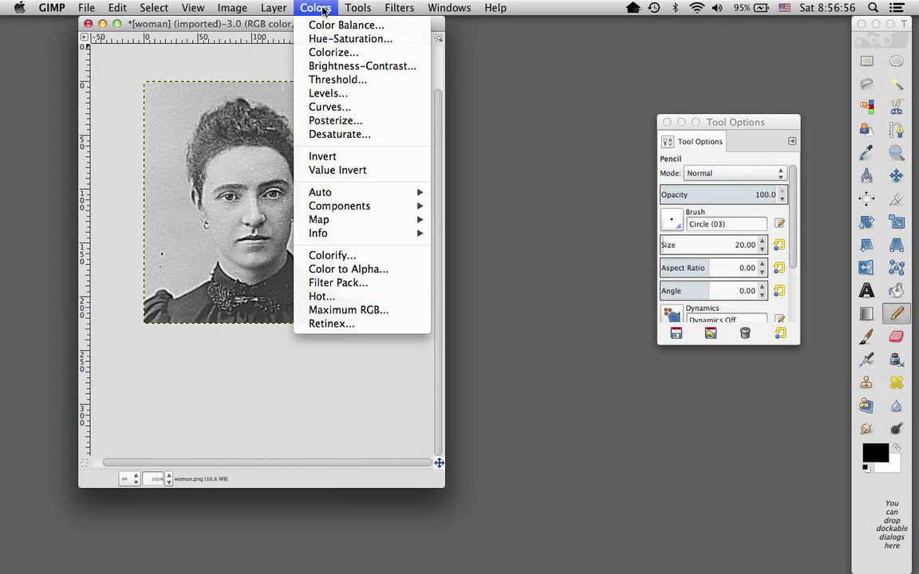
click(337, 95)
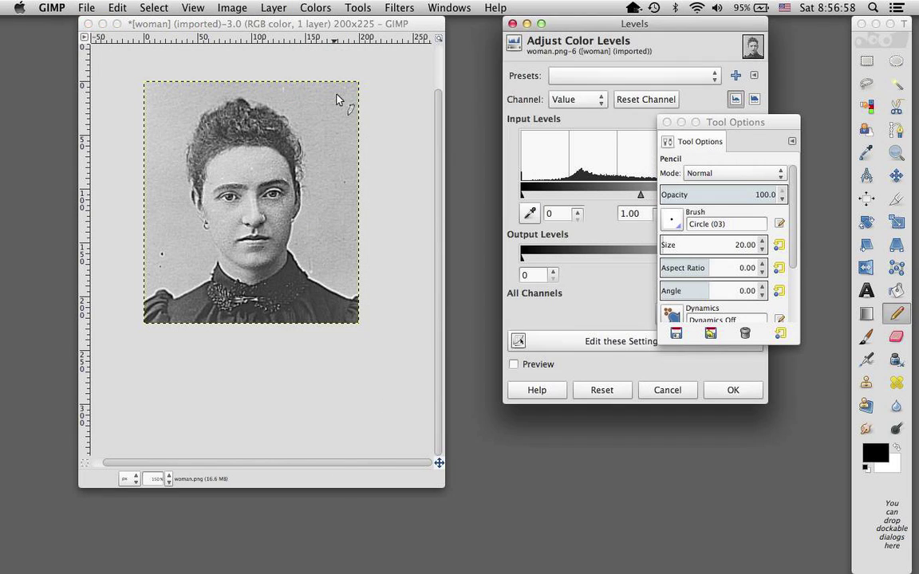
click(667, 122)
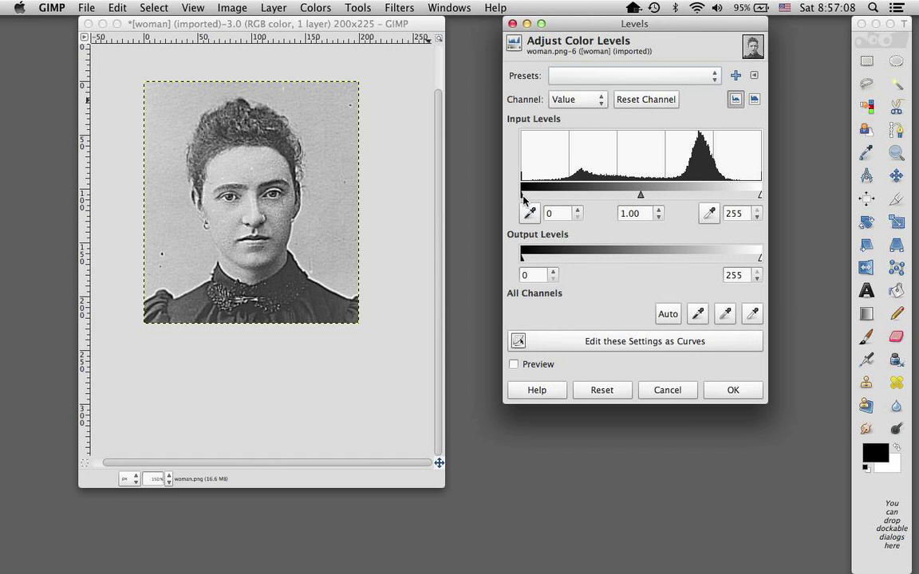
mouse_move(524, 194)
mouse_down()
mouse_move(608, 195)
mouse_move(523, 201)
mouse_up()
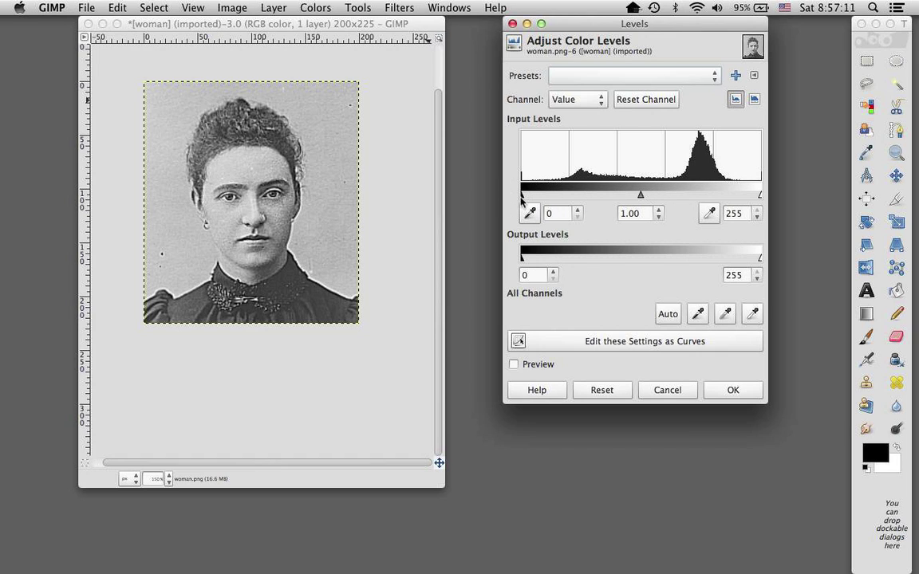
click(513, 365)
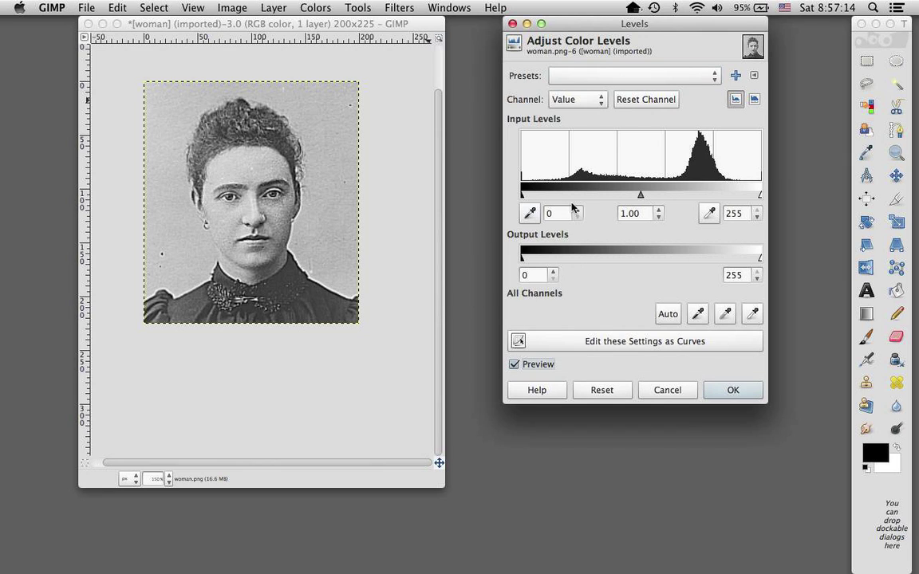
drag(522, 196, 600, 197)
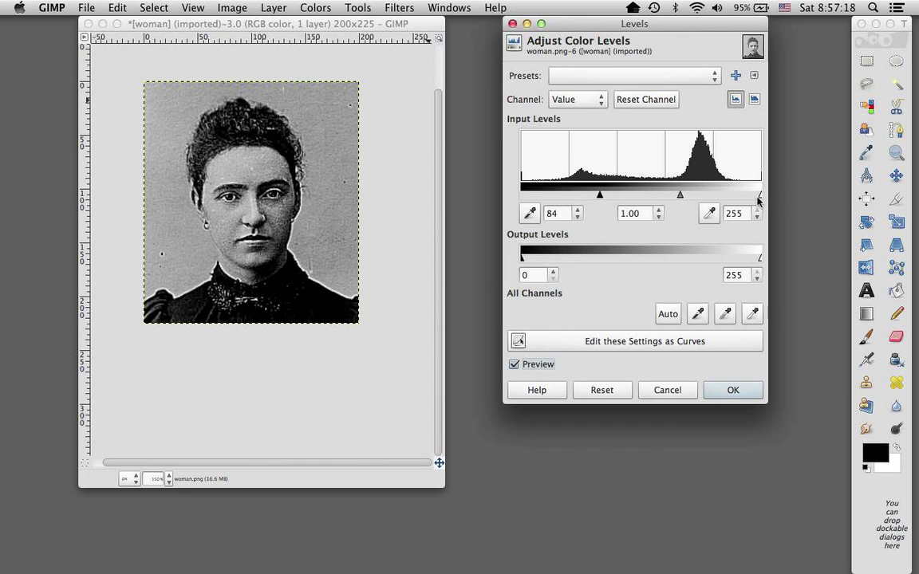
mouse_move(758, 196)
mouse_down()
mouse_move(638, 200)
mouse_move(677, 197)
mouse_up()
drag(600, 196, 612, 196)
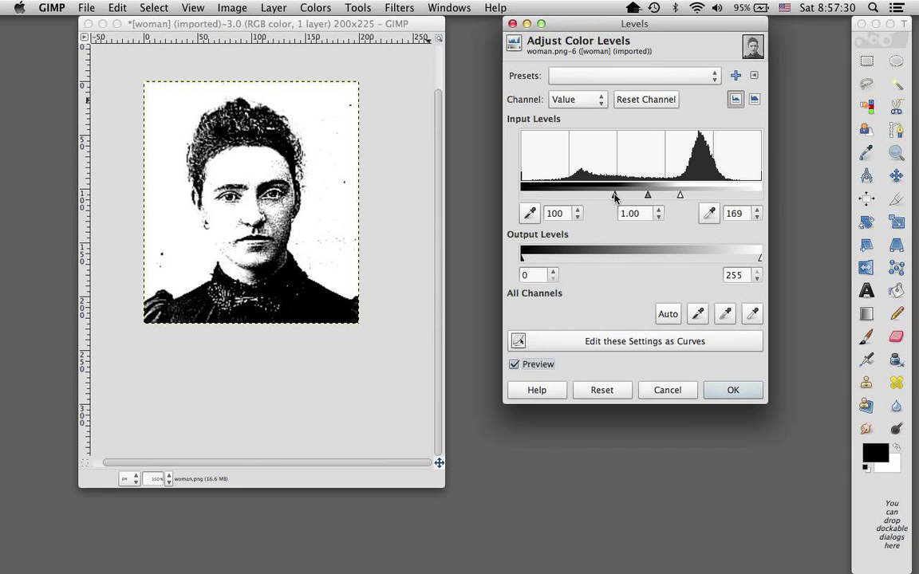
drag(678, 194, 668, 196)
click(734, 389)
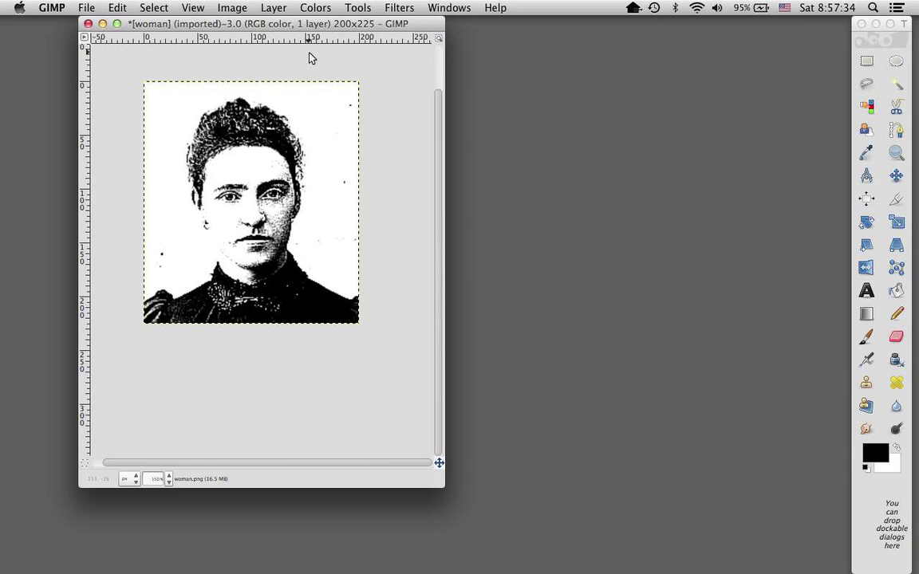
- Convert to Indexed mode using the black and white (1-bit) palette with dithering left at None
click(230, 8)
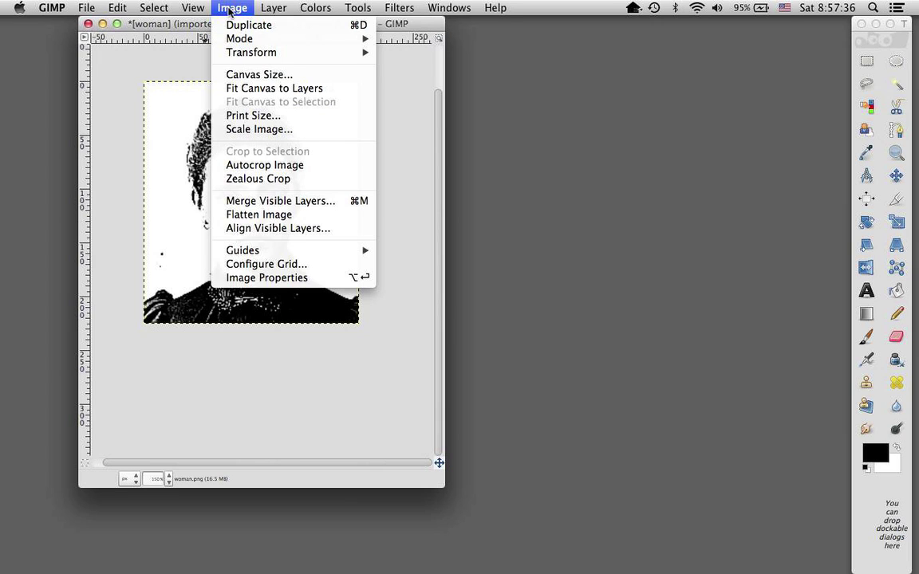
mouse_move(213, 39)
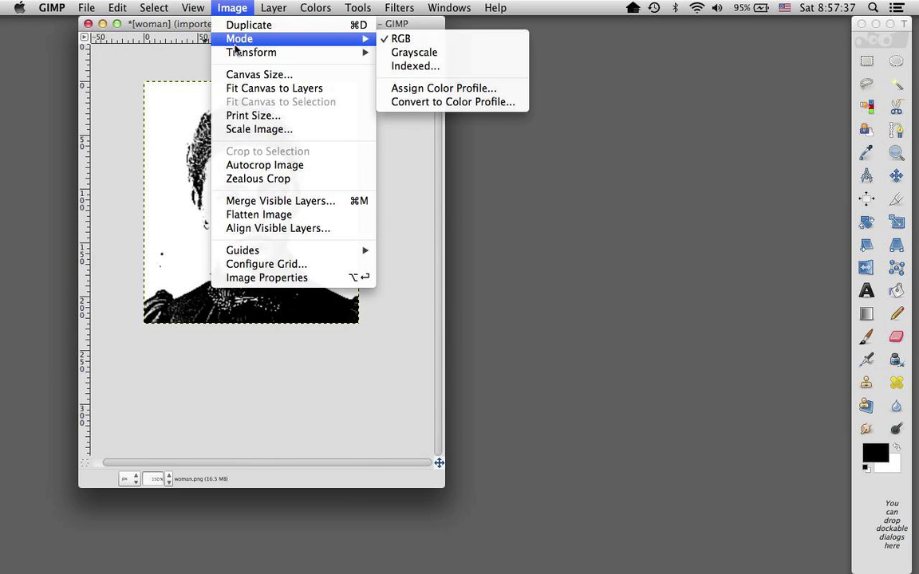
click(406, 67)
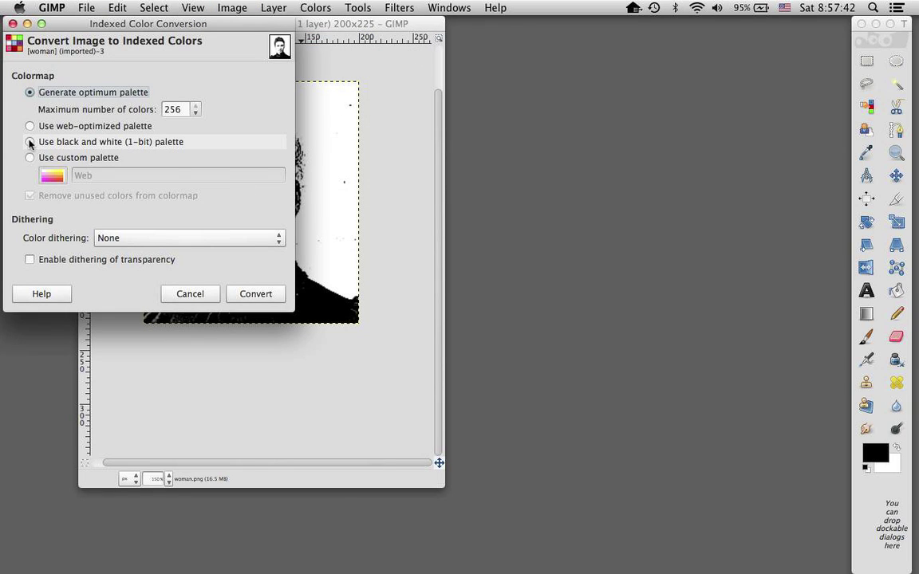
click(30, 142)
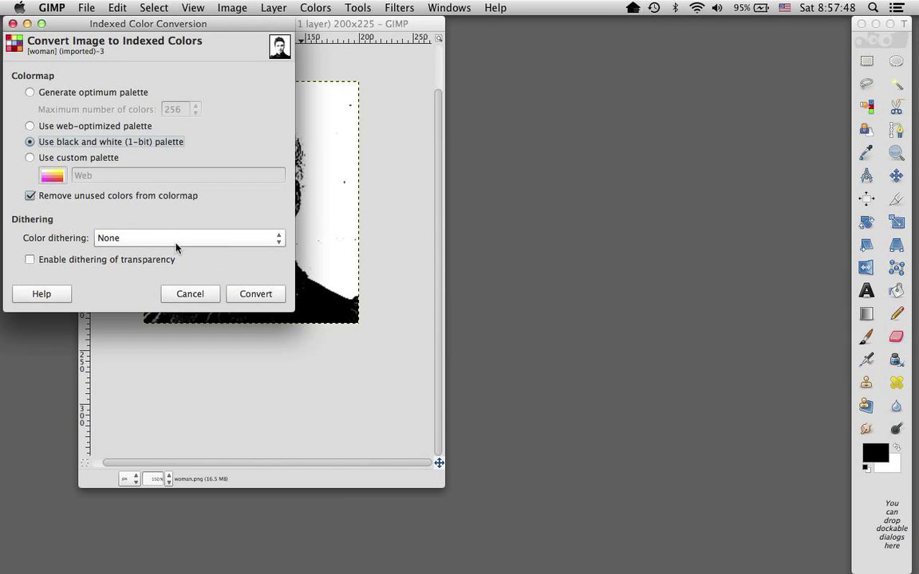
click(277, 239)
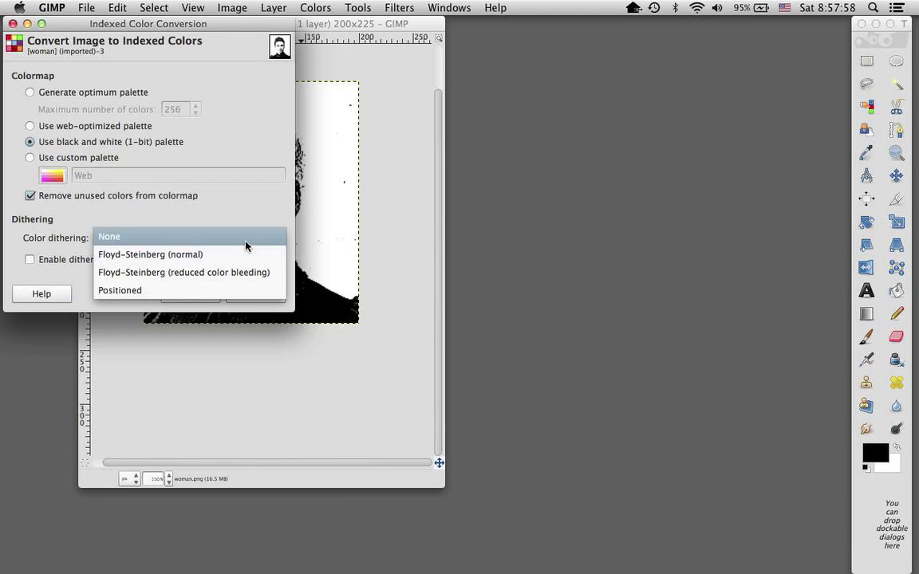
click(245, 237)
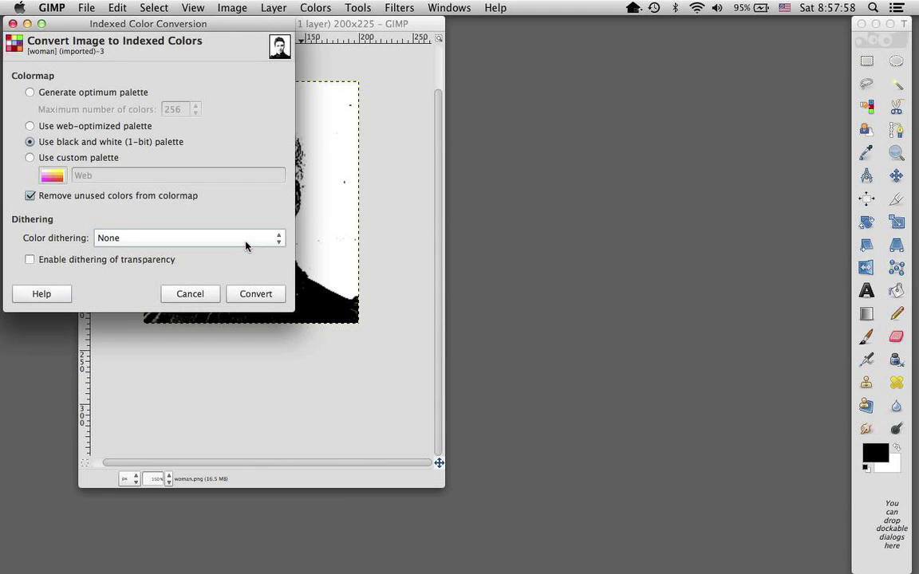
click(256, 293)
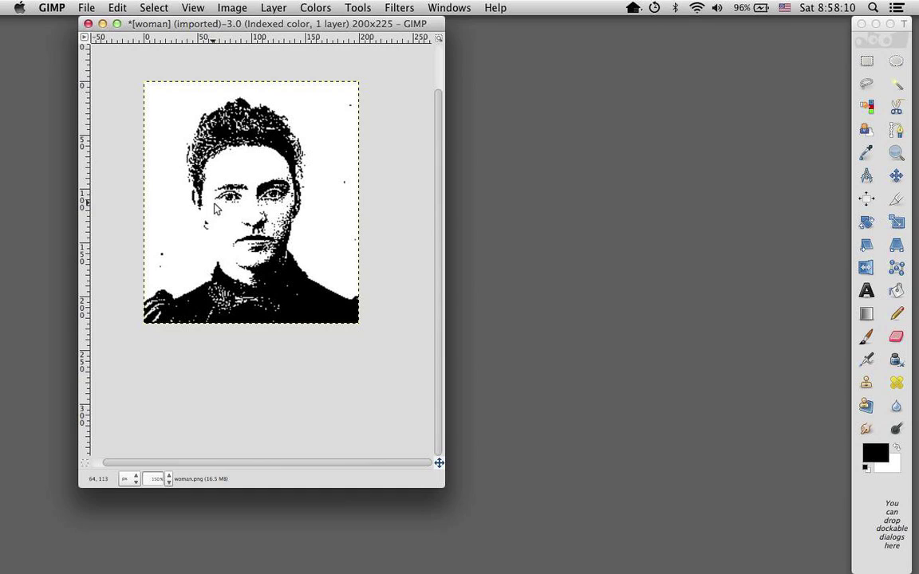
- Export the image as 'woman 1.png' into the Originals folder with default PNG settings
key(shift+super+e)
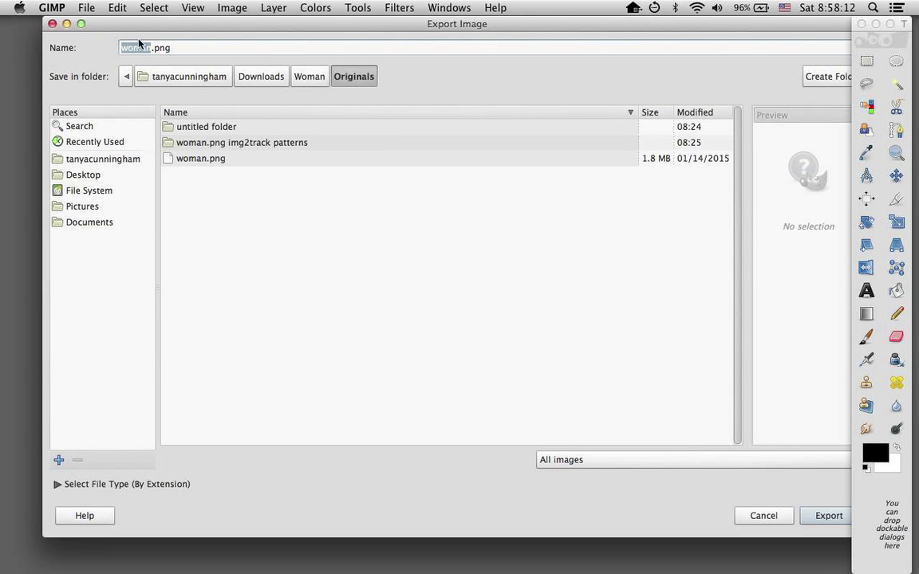
click(148, 49)
text(1)
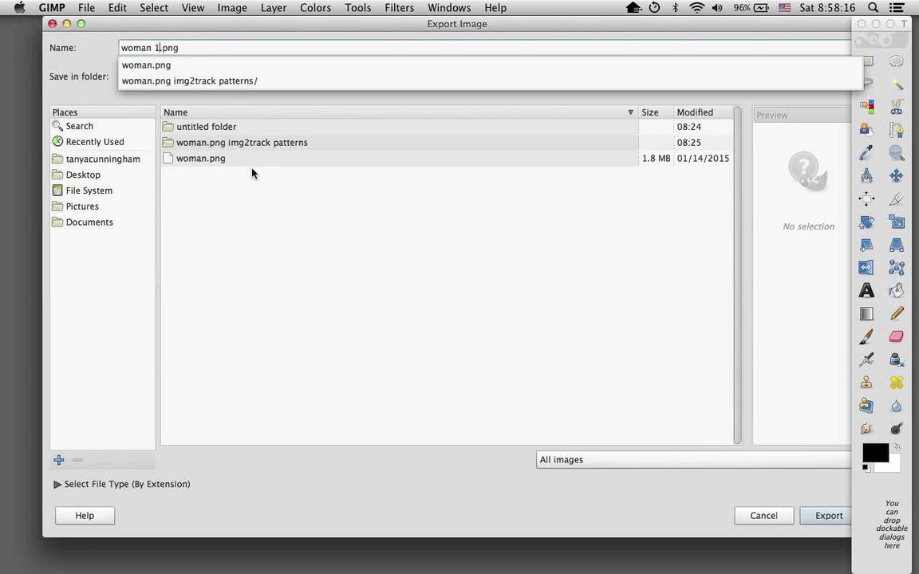
key(Return)
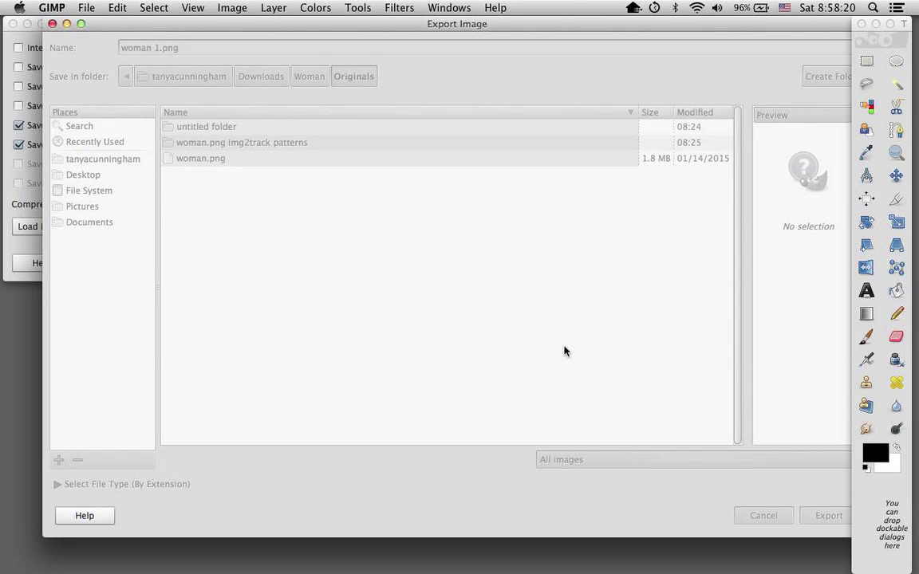
key(super+Tab)
key(super+Tab)
key(super+Tab)
key(super+Tab)
key(super+Tab)
key(super+Tab)
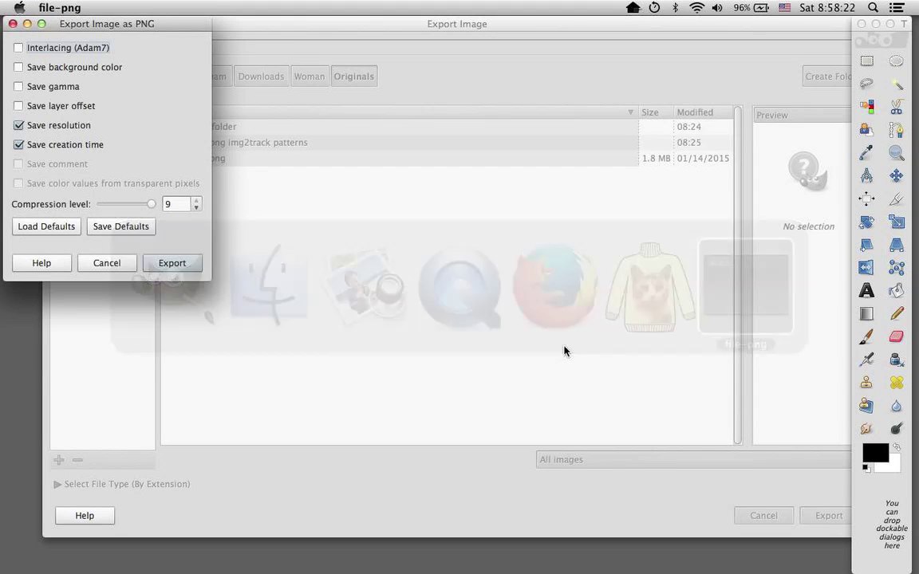
click(172, 263)
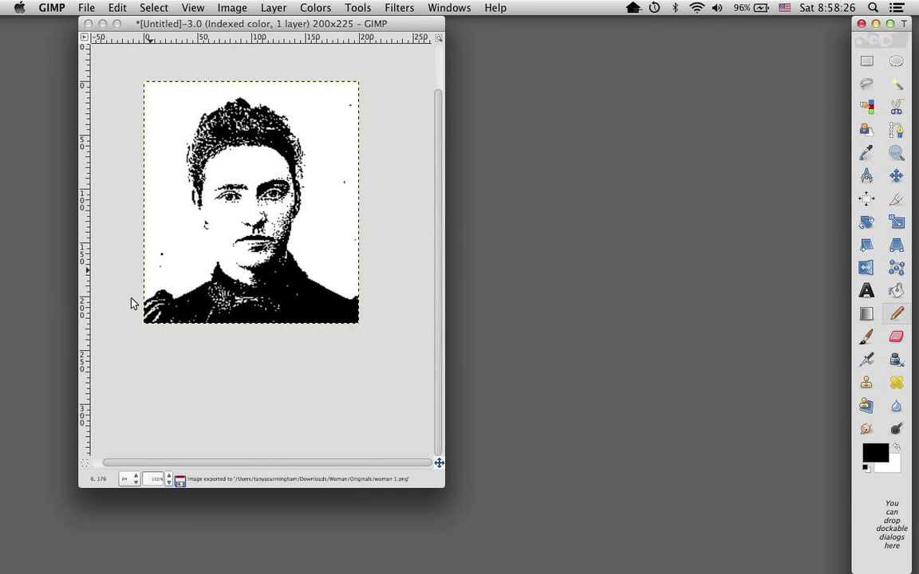
mouse_move(2, 445)
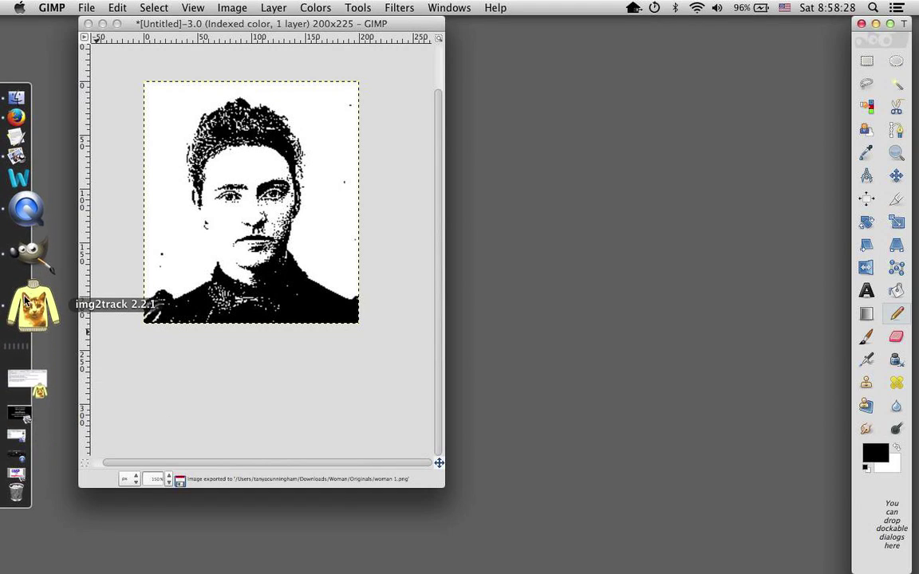
- Switch to img2track and load woman 1.png as the knitting pattern
click(28, 303)
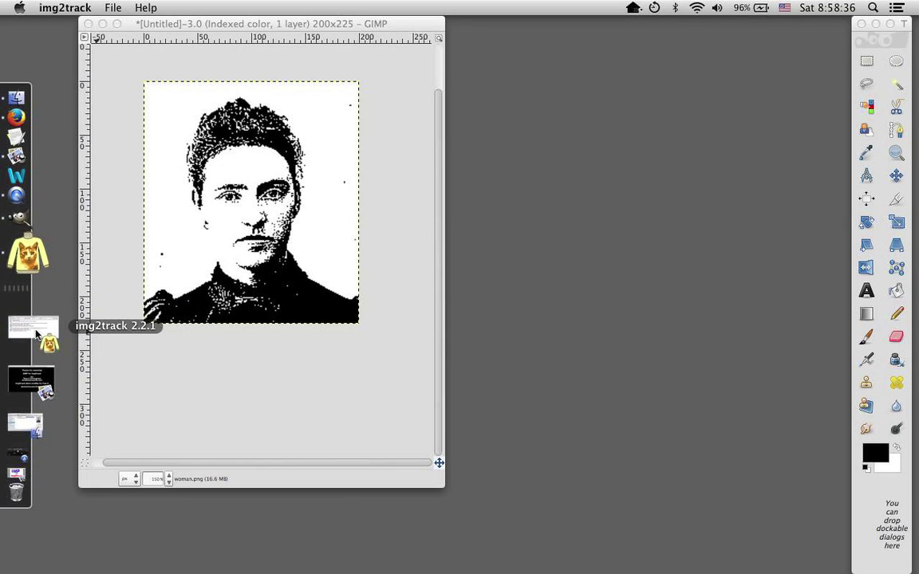
click(29, 380)
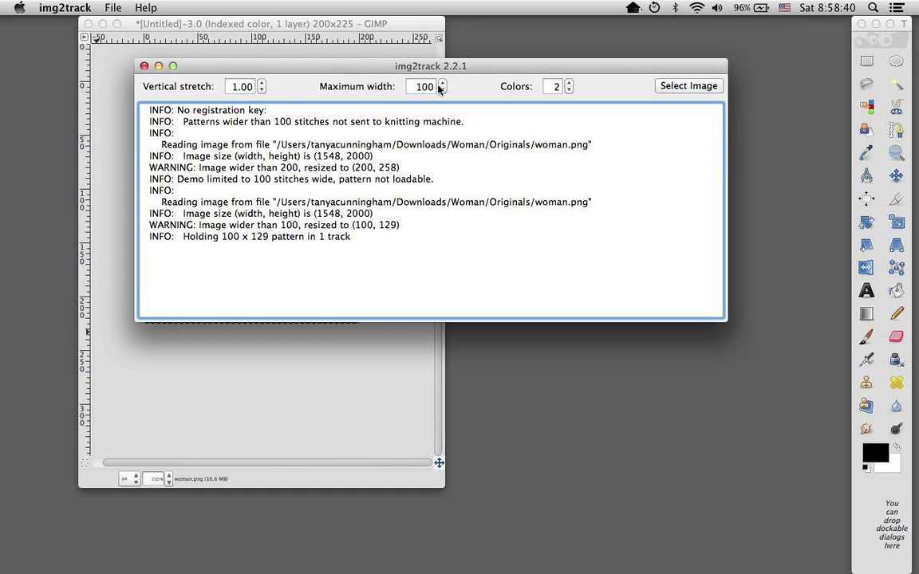
click(420, 86)
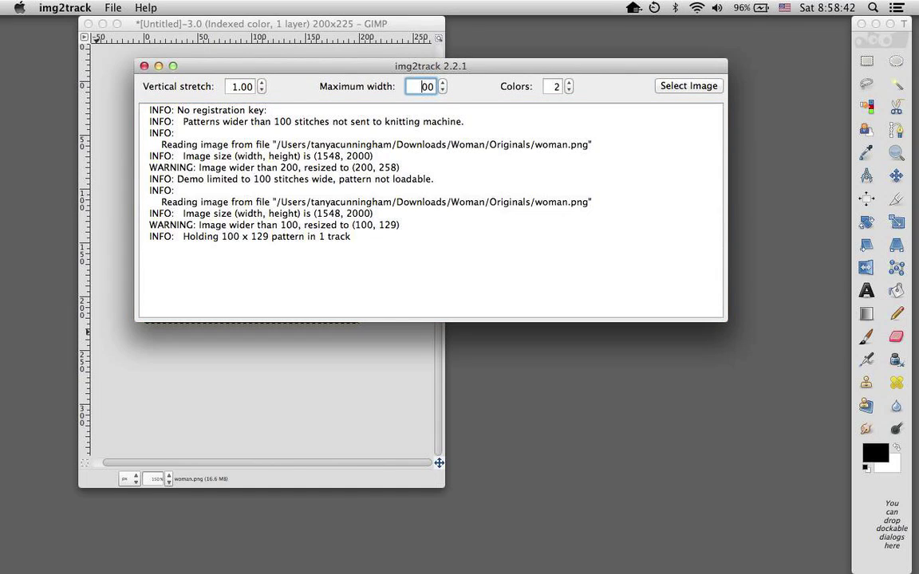
click(688, 86)
click(549, 165)
double_click(548, 165)
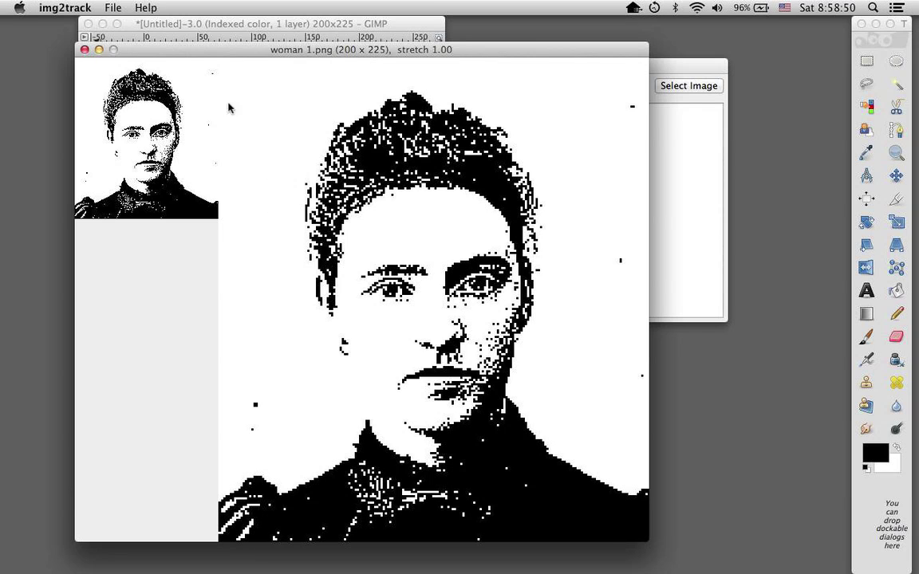
- Move windows aside to inspect the 200 × 225 pattern preview and log, then close the preview
drag(212, 50, 314, 257)
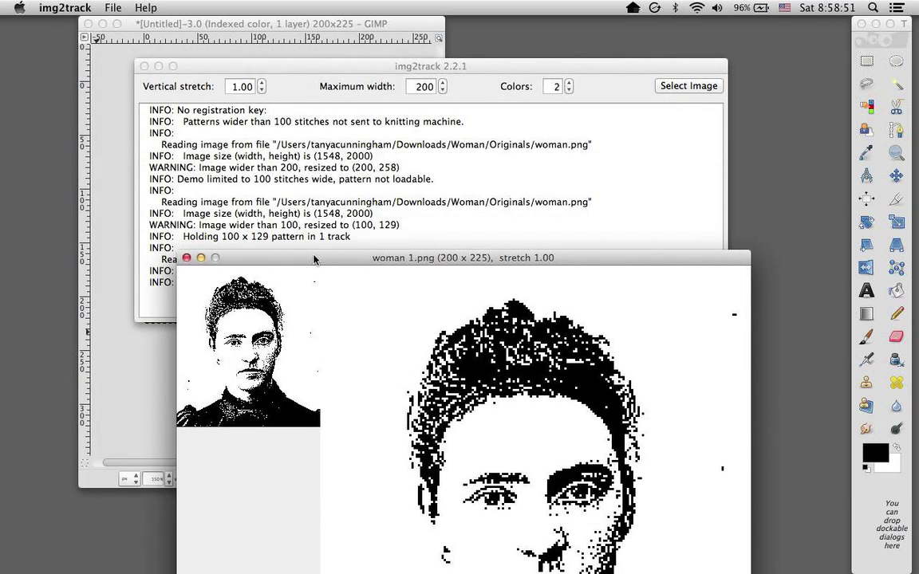
click(108, 144)
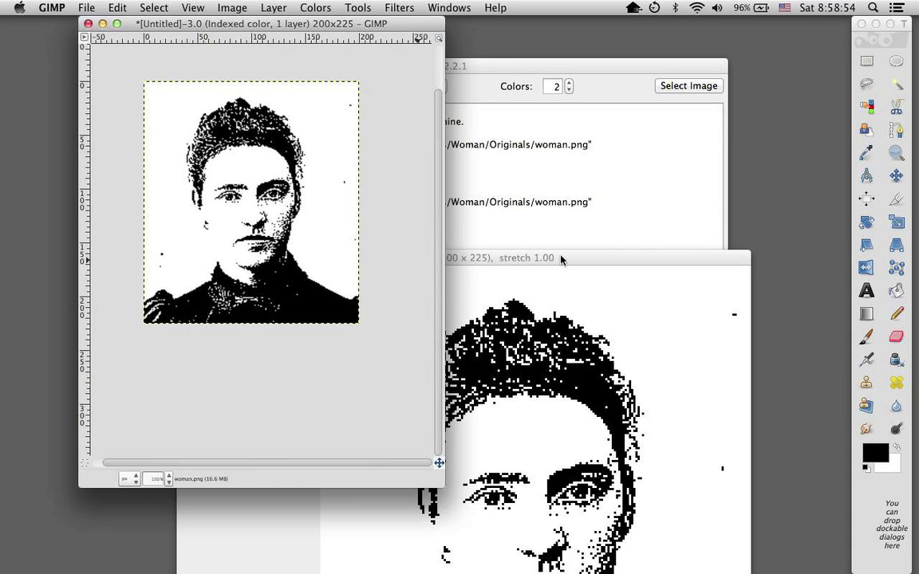
drag(287, 24, 214, 24)
click(503, 259)
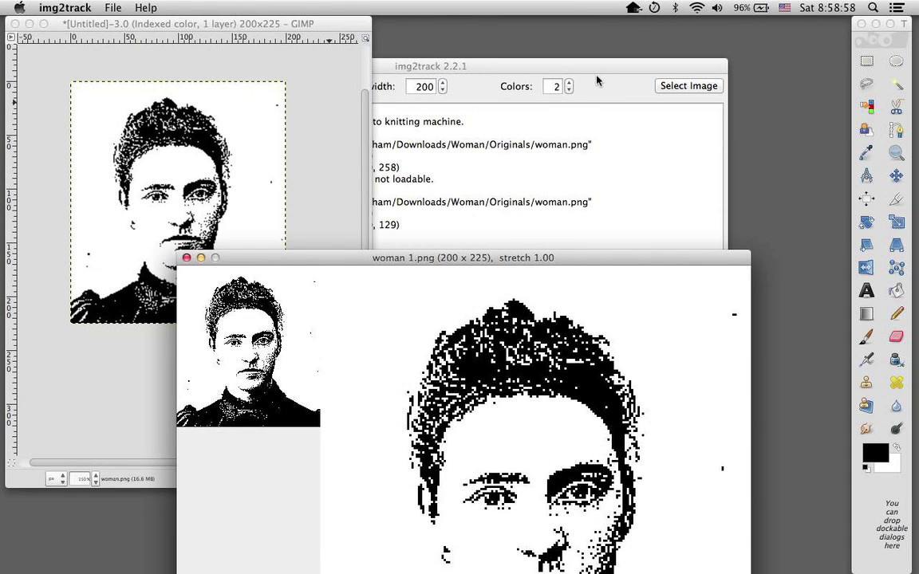
drag(566, 257, 680, 50)
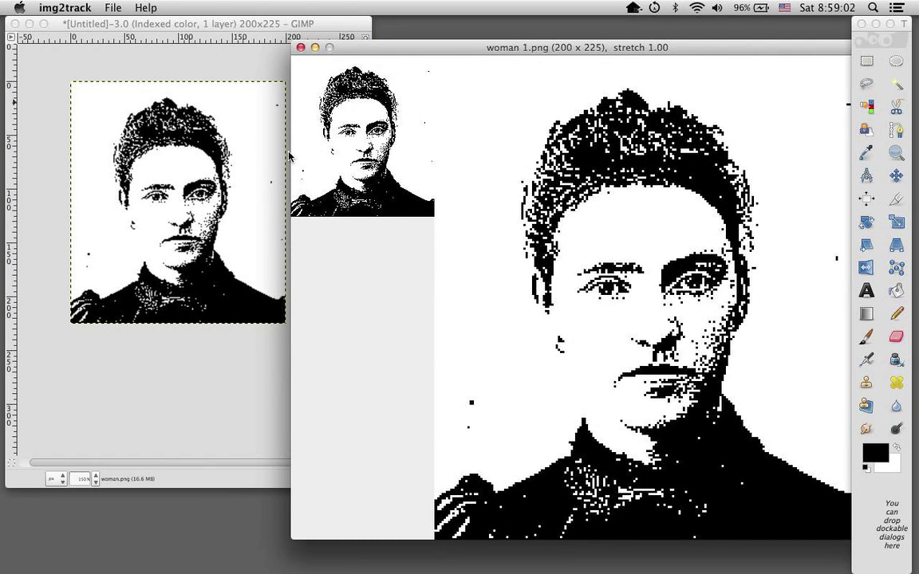
click(301, 48)
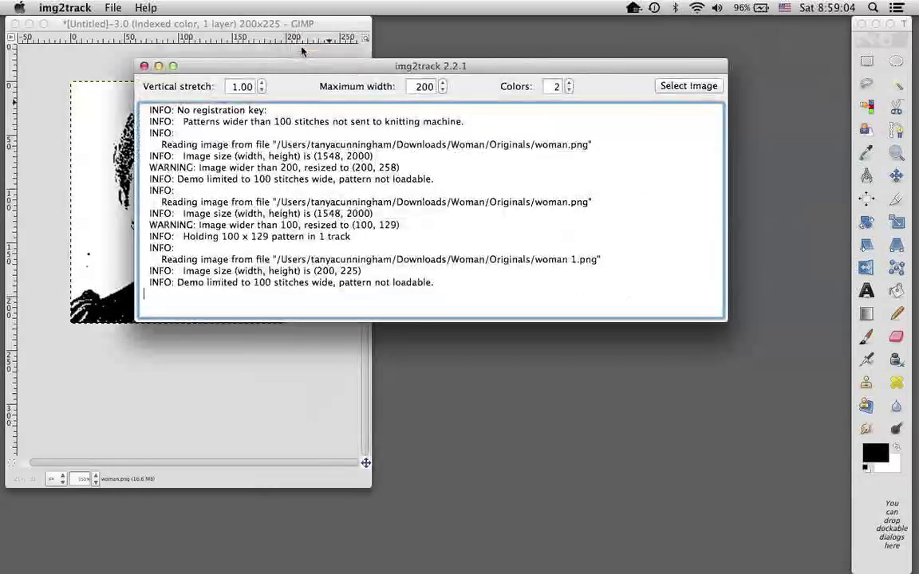
- Put img2track away and undo the indexed conversion in GIMP, restoring the grayscale portrait
click(159, 67)
click(151, 70)
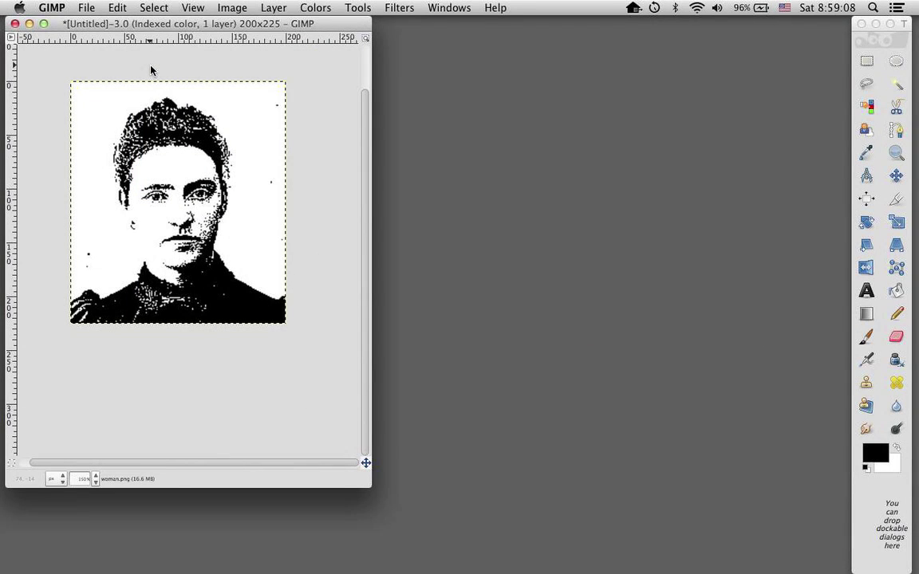
key(super+z)
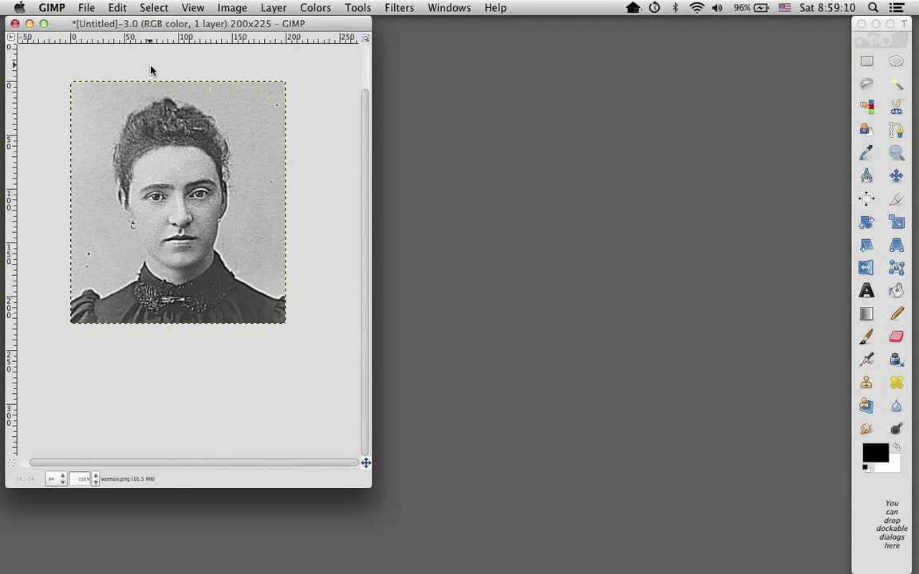
- Apply a steep S-shaped Curves adjustment to push the portrait toward pure black and white
click(319, 7)
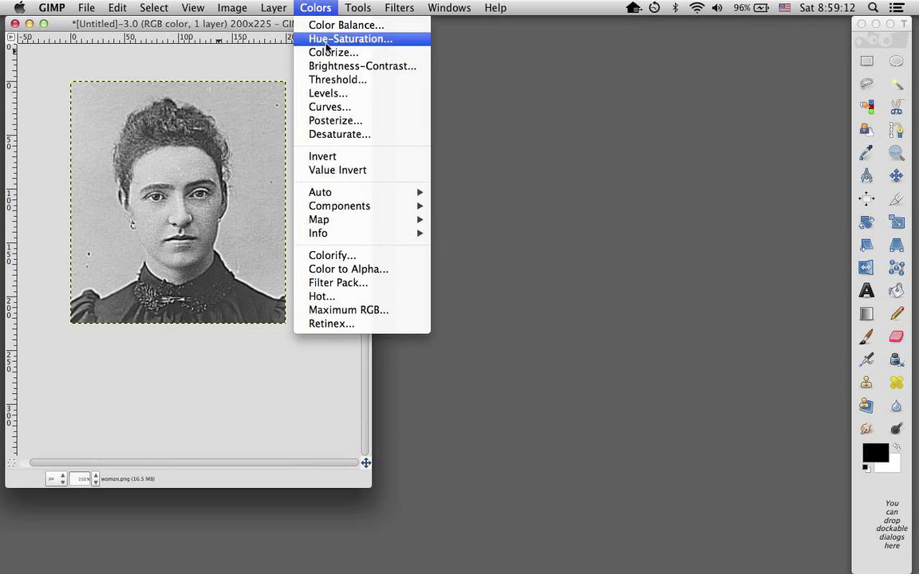
click(335, 108)
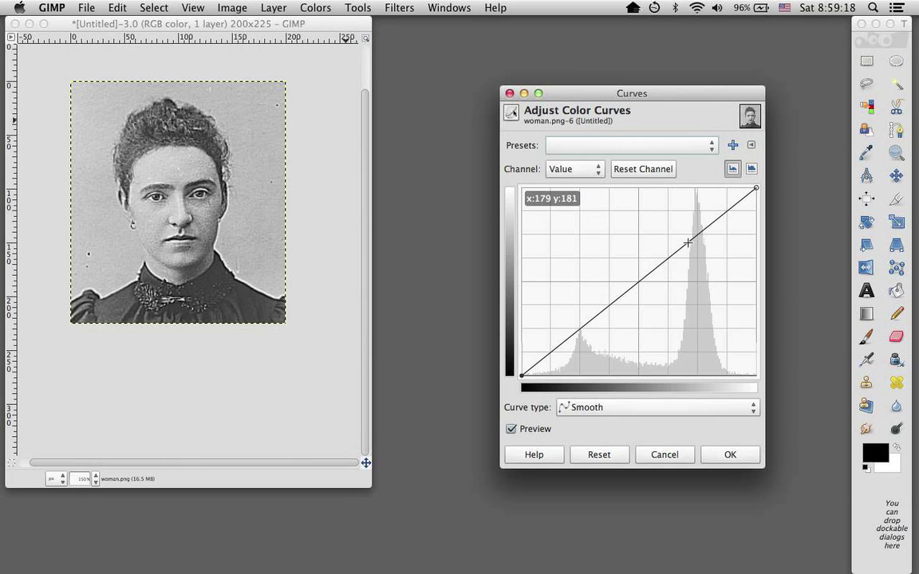
drag(687, 241, 652, 216)
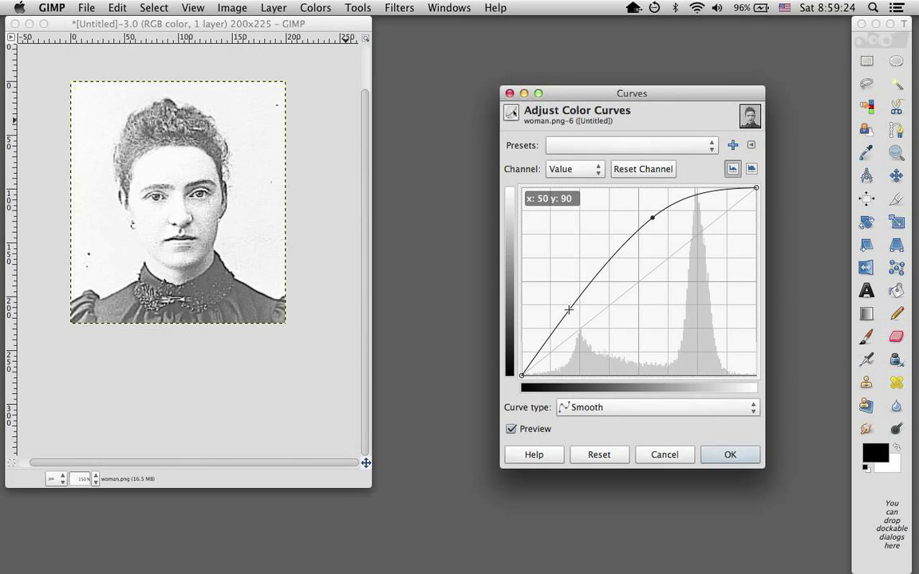
drag(571, 313, 620, 366)
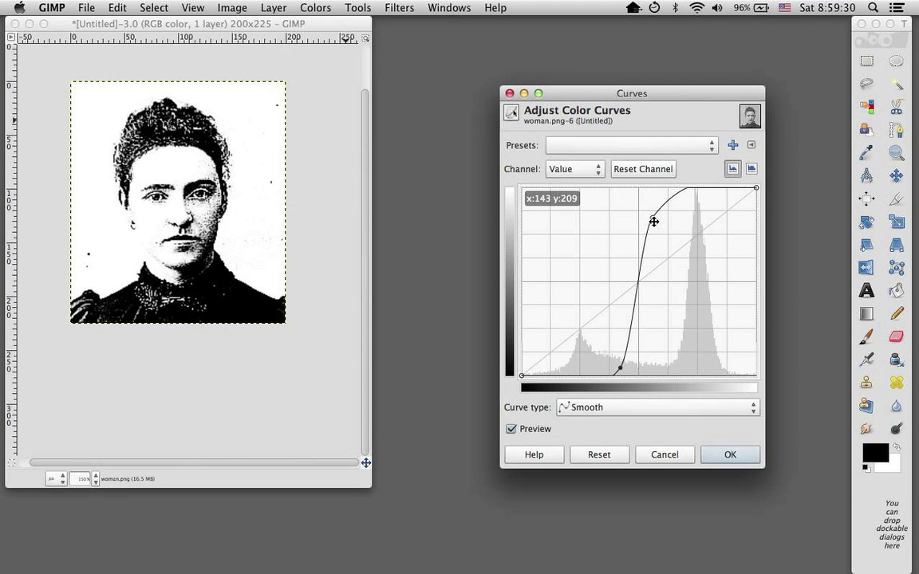
mouse_move(653, 221)
mouse_down()
mouse_move(631, 215)
mouse_move(642, 211)
mouse_up()
click(720, 455)
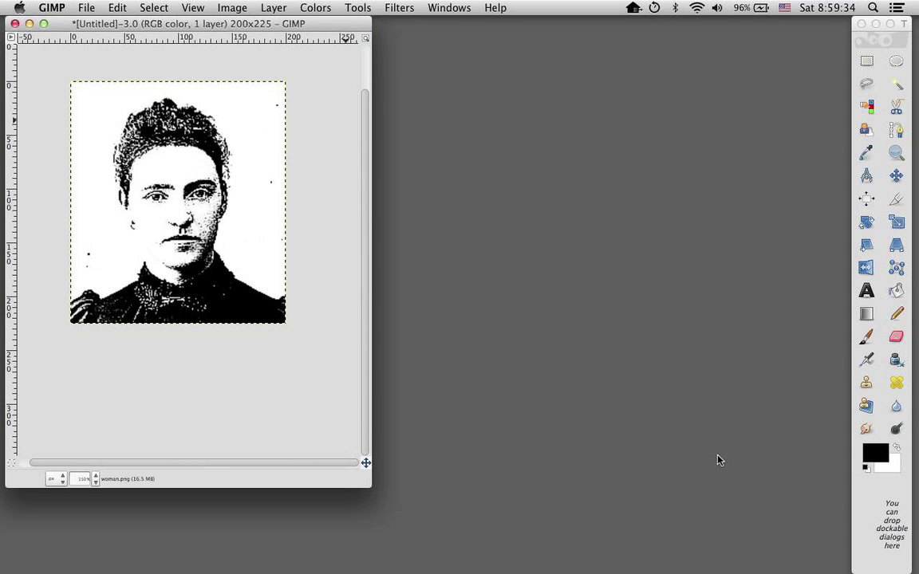
- Try a 1-bit indexed conversion with Floyd-Steinberg (normal) dithering, then undo it
click(231, 8)
mouse_move(244, 39)
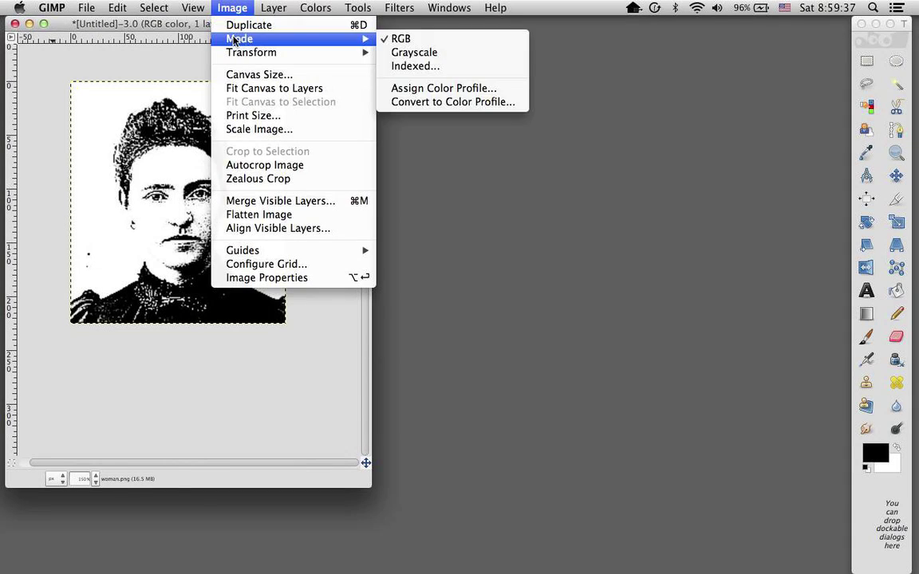
click(393, 68)
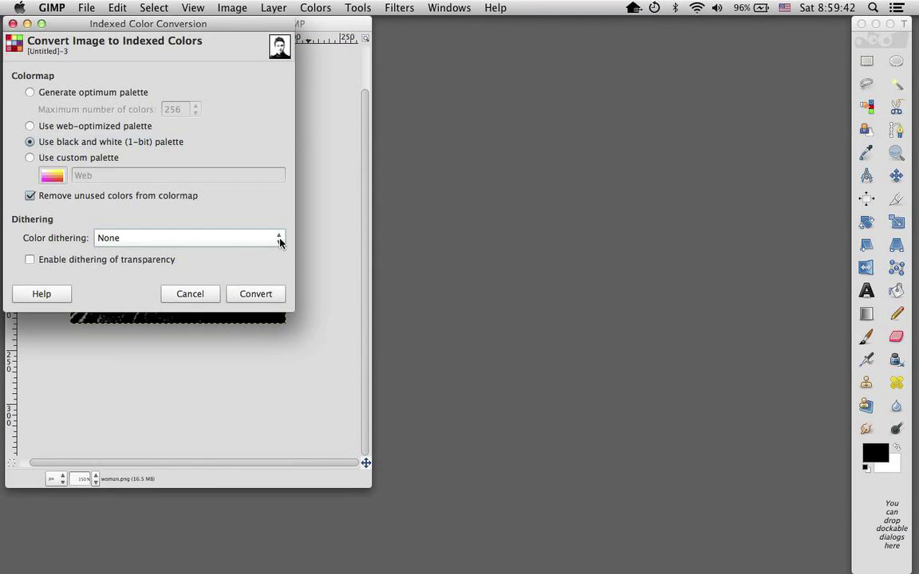
click(280, 241)
click(271, 257)
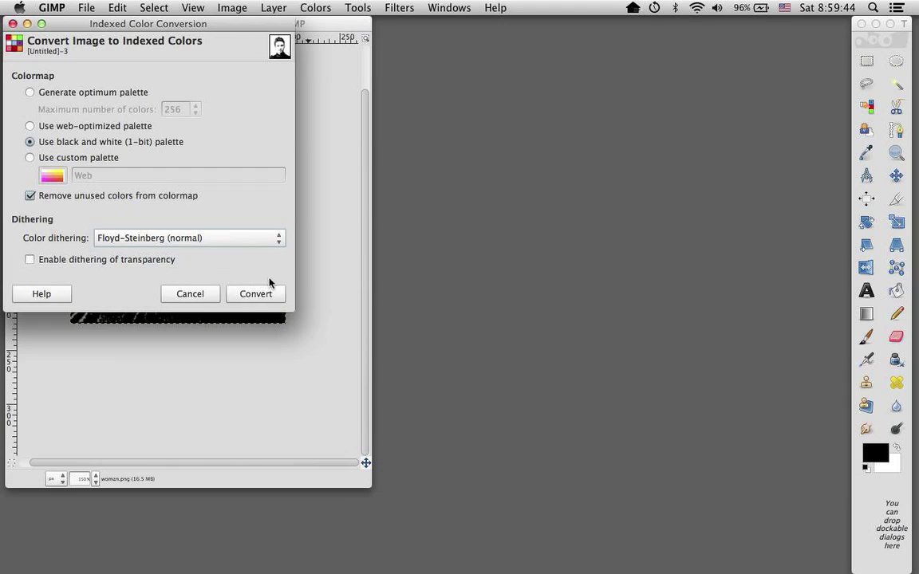
click(255, 295)
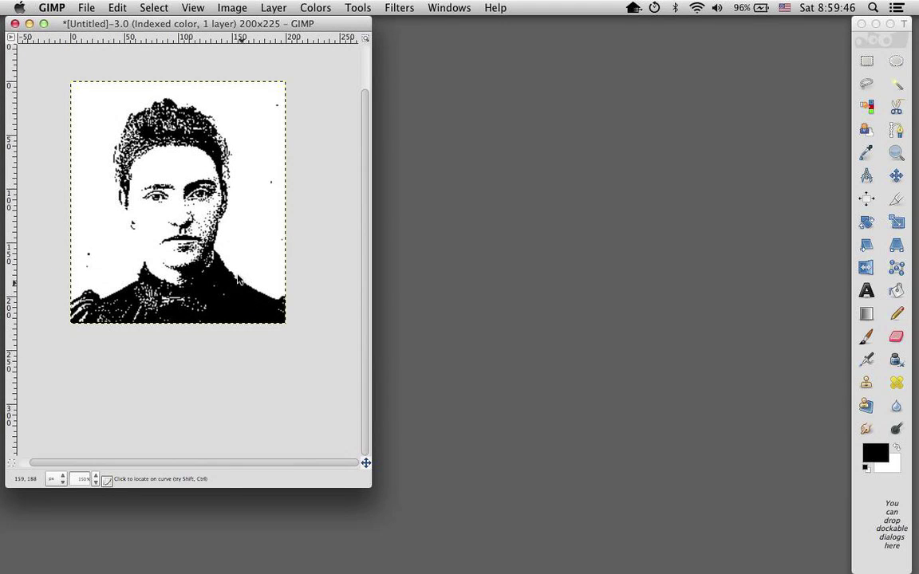
key(super+z)
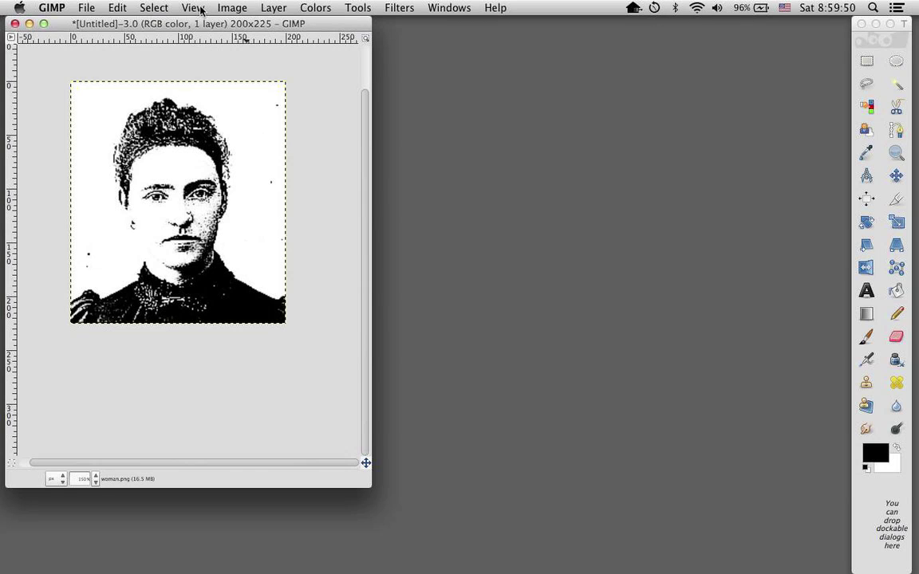
- Convert to the black and white (1-bit) indexed palette using Positioned dithering
click(200, 9)
mouse_move(222, 11)
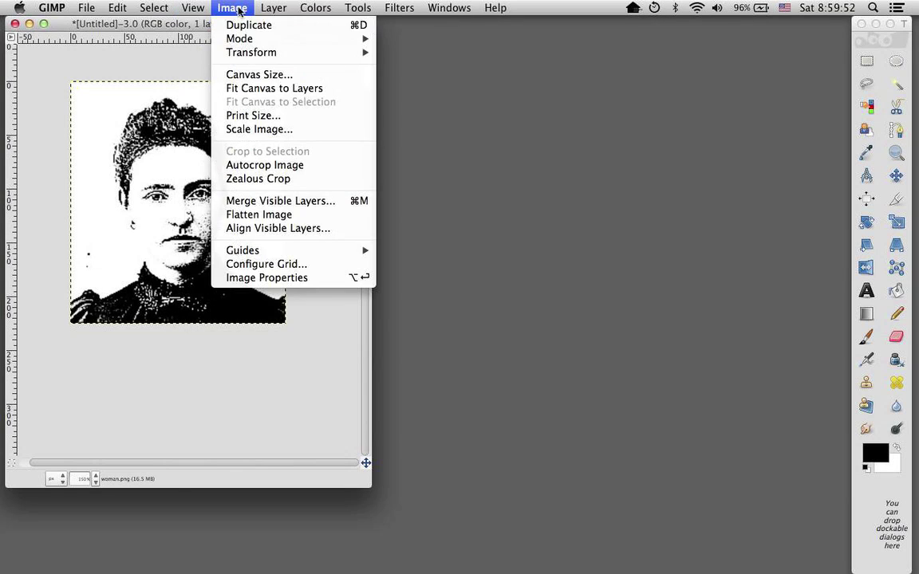
mouse_move(217, 38)
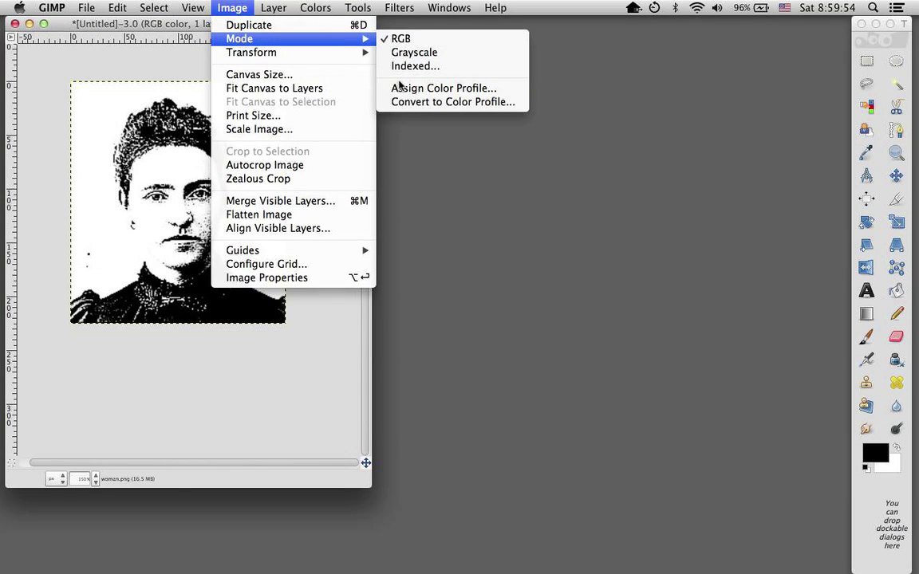
click(399, 68)
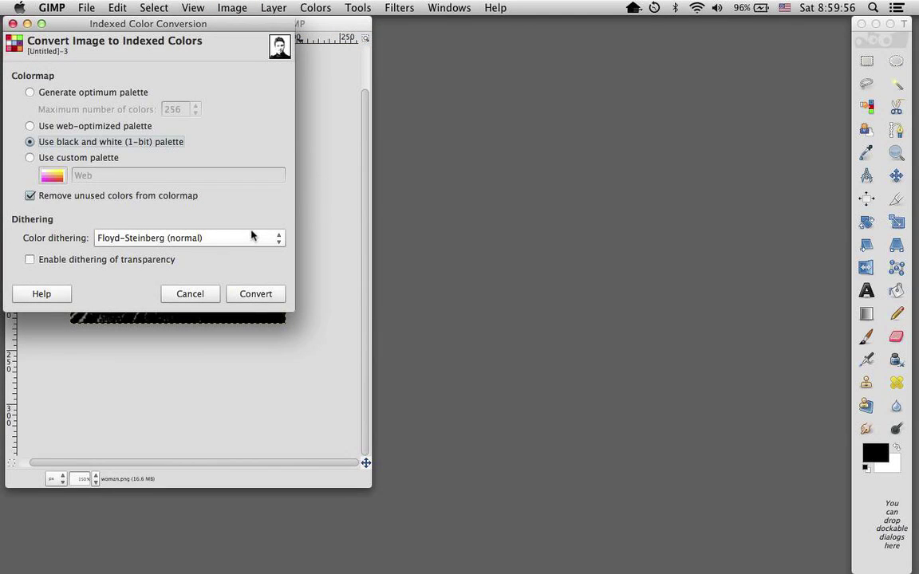
click(254, 237)
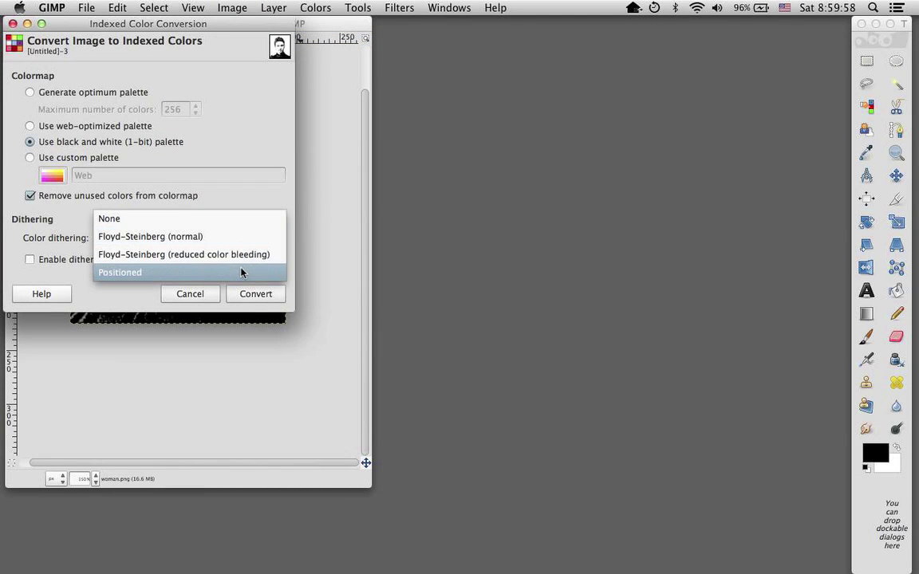
click(240, 269)
click(250, 294)
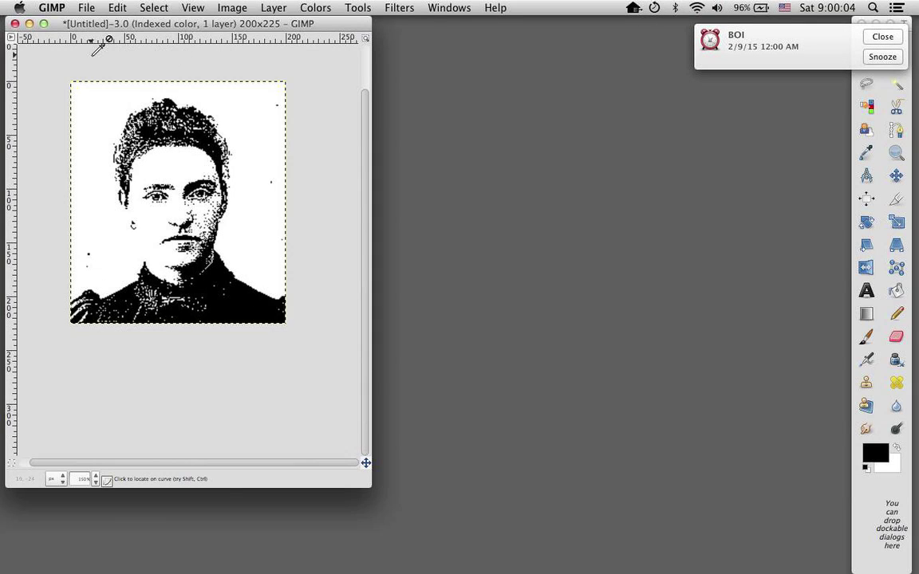
click(880, 36)
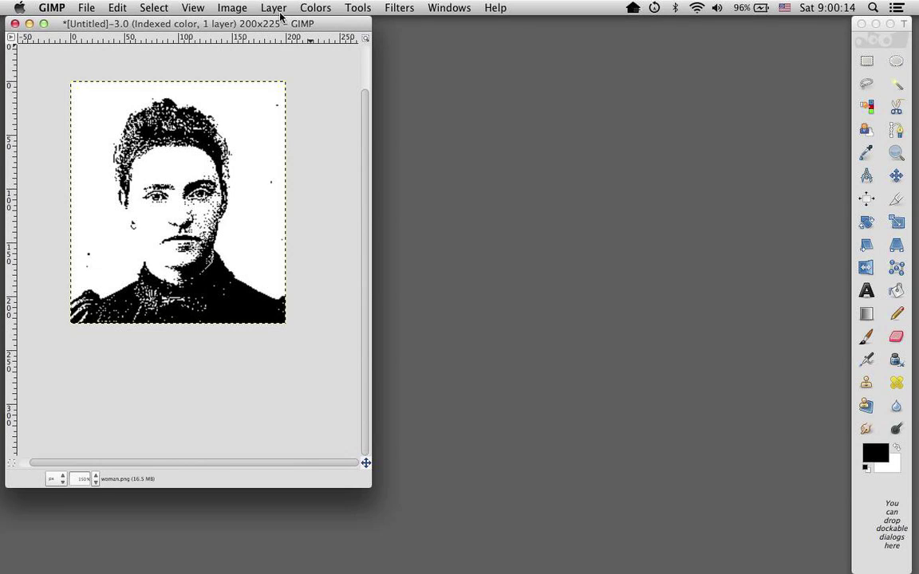
click(321, 9)
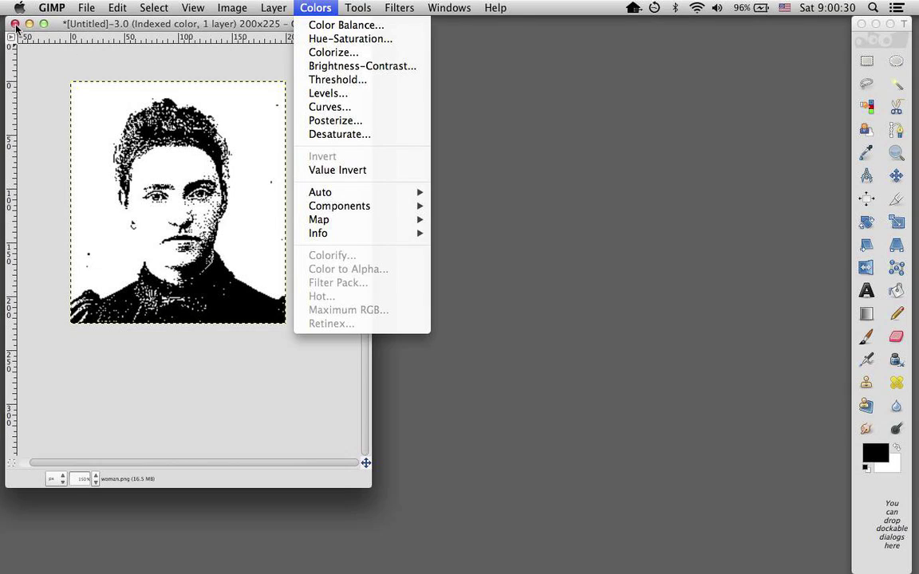
- Dismiss the Colors menu and restore the GIMP vid credits.png slide in Preview from the Dock
click(75, 549)
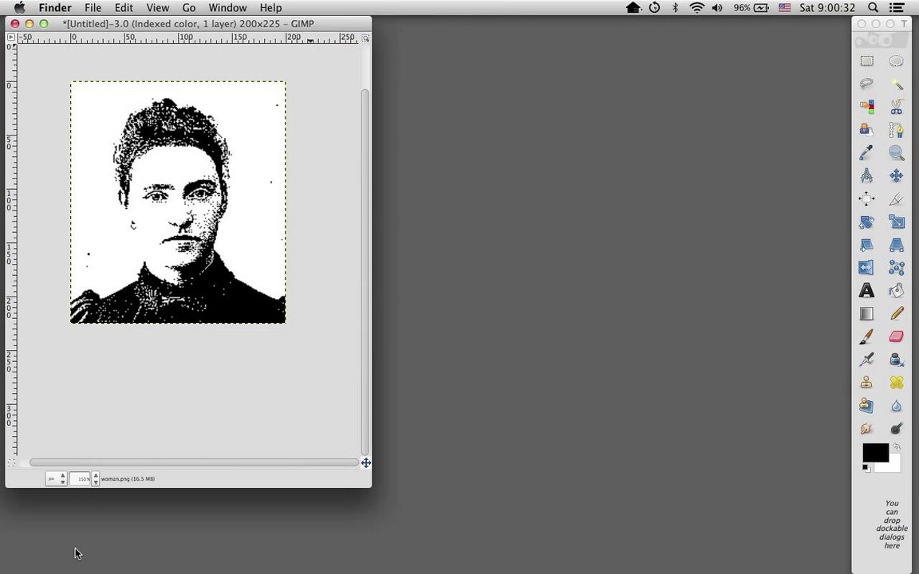
mouse_move(3, 472)
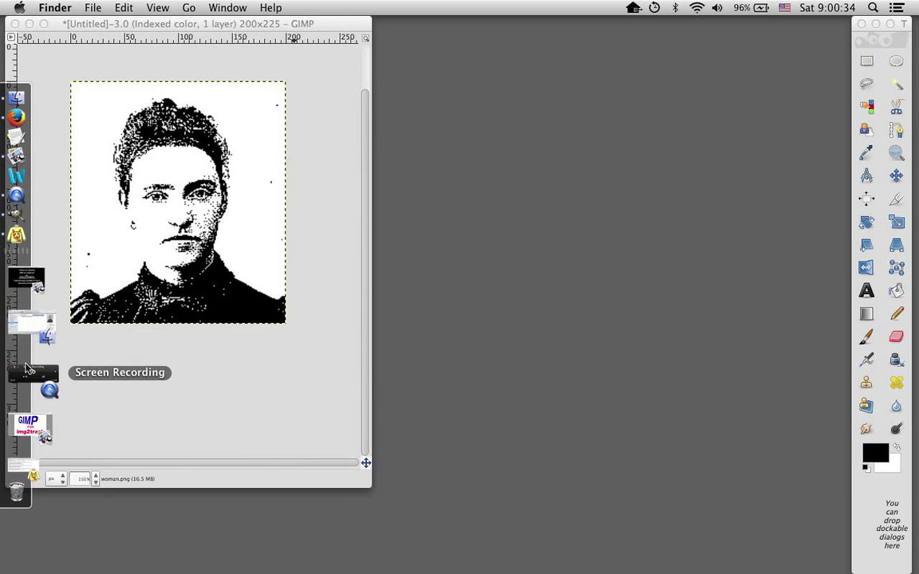
click(29, 332)
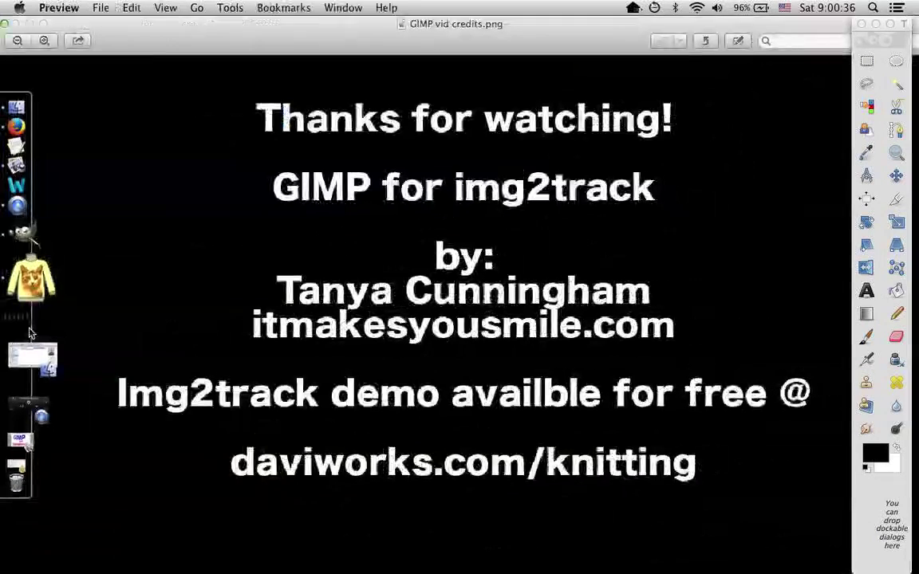